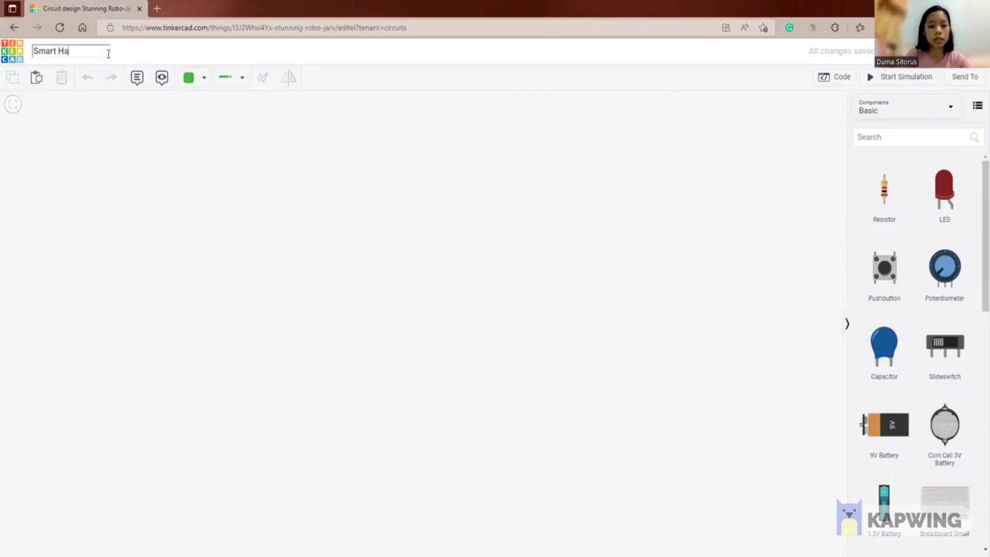
- Rename the circuit design as Smart Handsanitizer
text(iti)
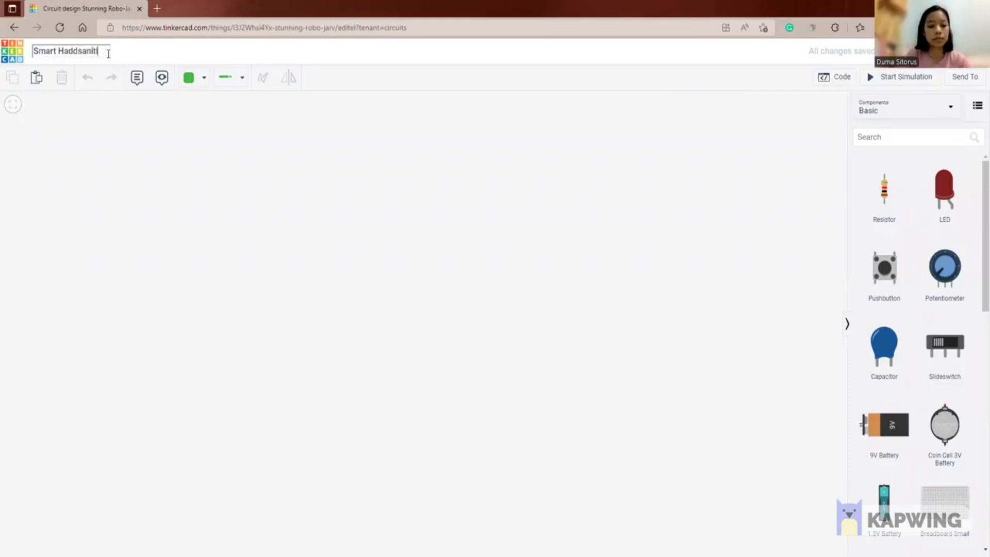
text(zer)
click(75, 51)
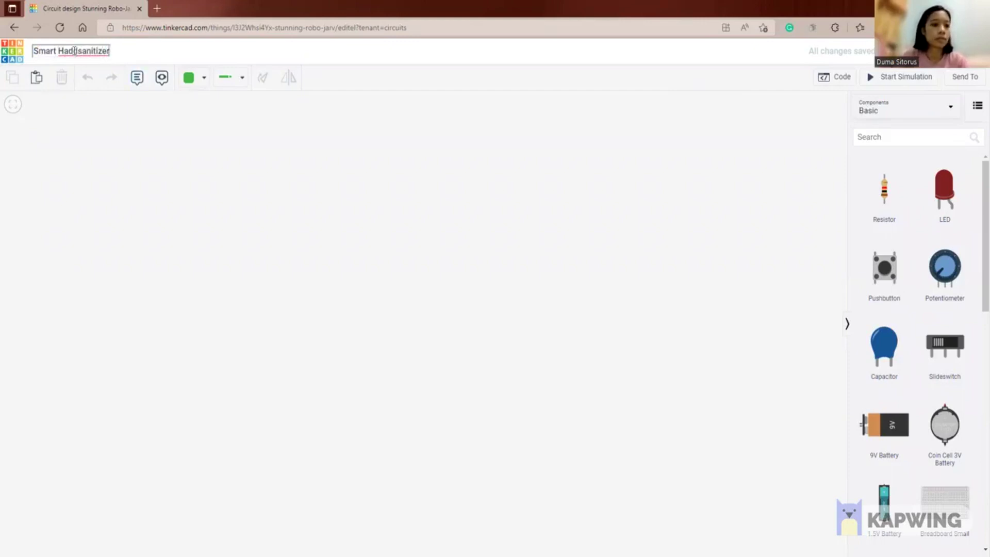
key(BackSpace)
text(n)
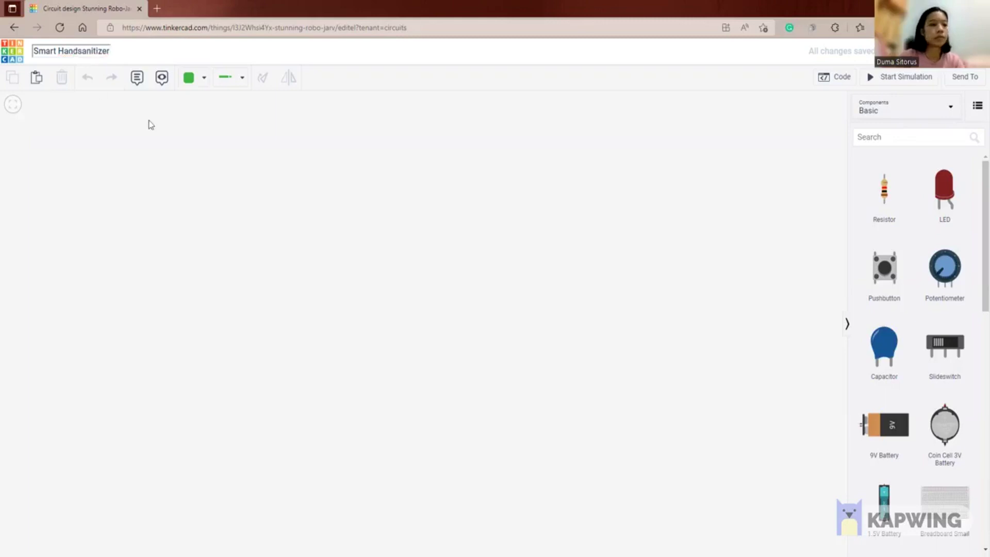
click(205, 151)
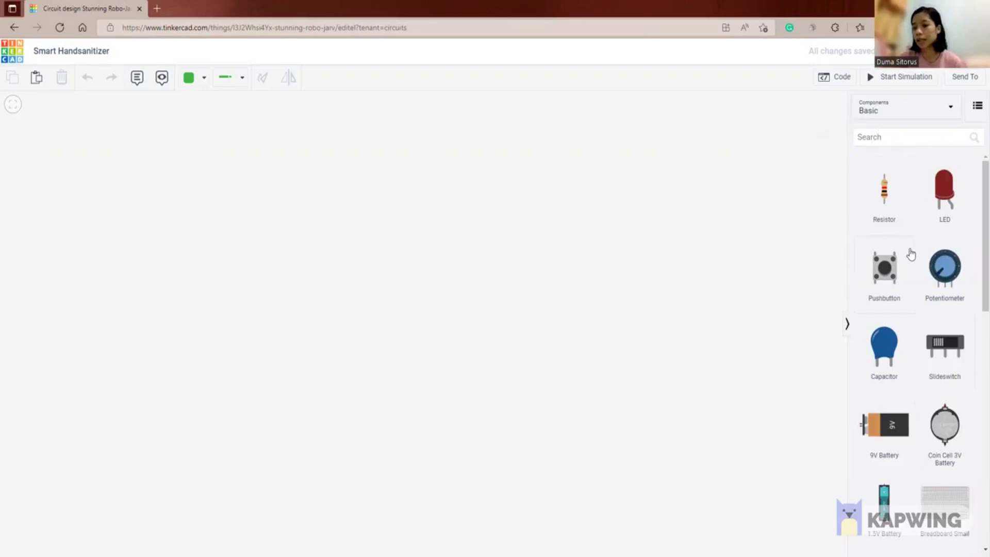
- Find a servo in the component library and place the Micro Servo in the lower middle of the workplane
scroll(910, 252, down, 3)
scroll(912, 254, up, 3)
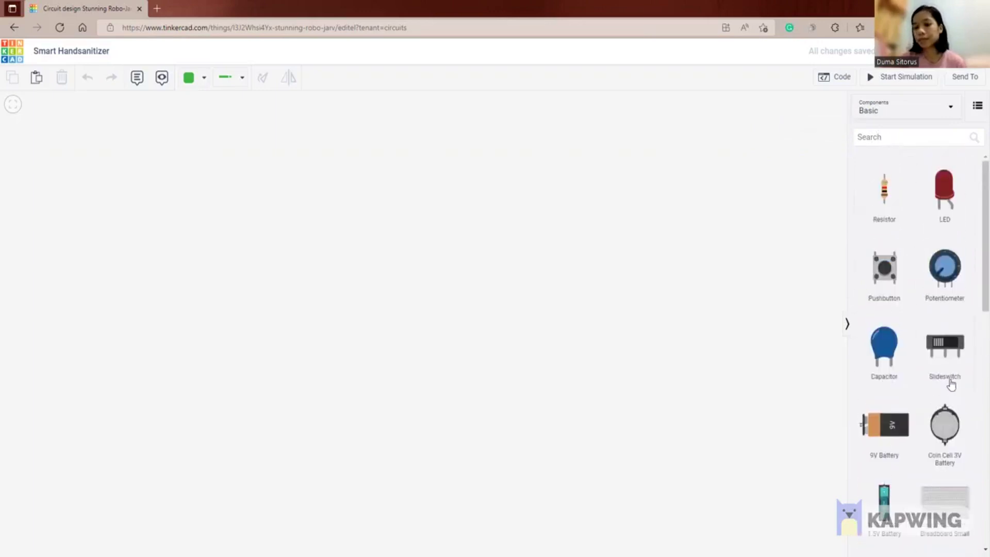
click(900, 137)
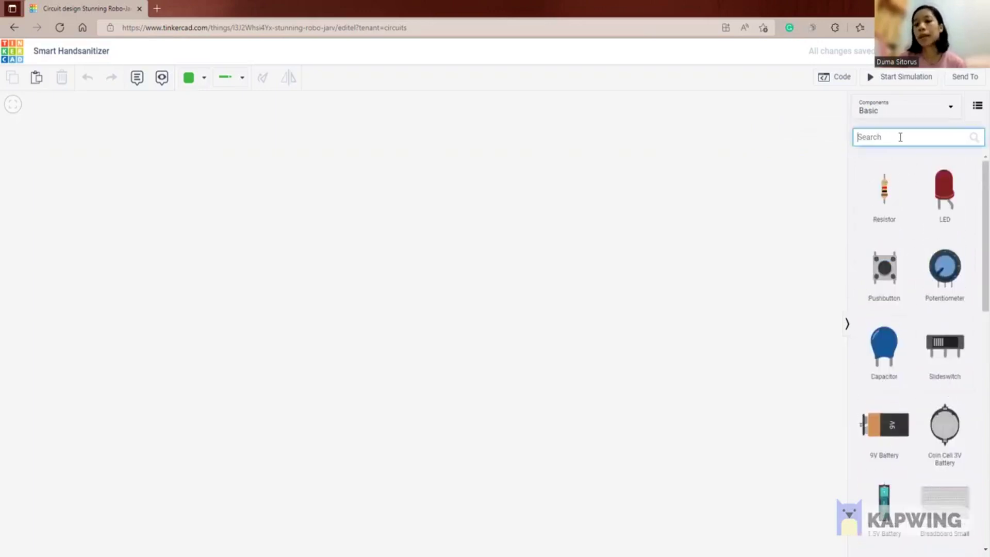
text(ser)
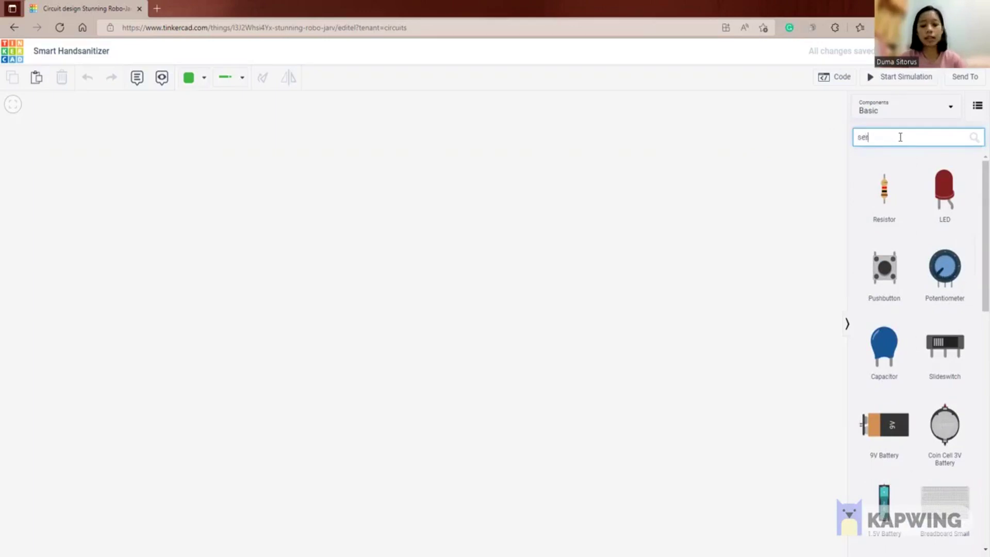
text(vo)
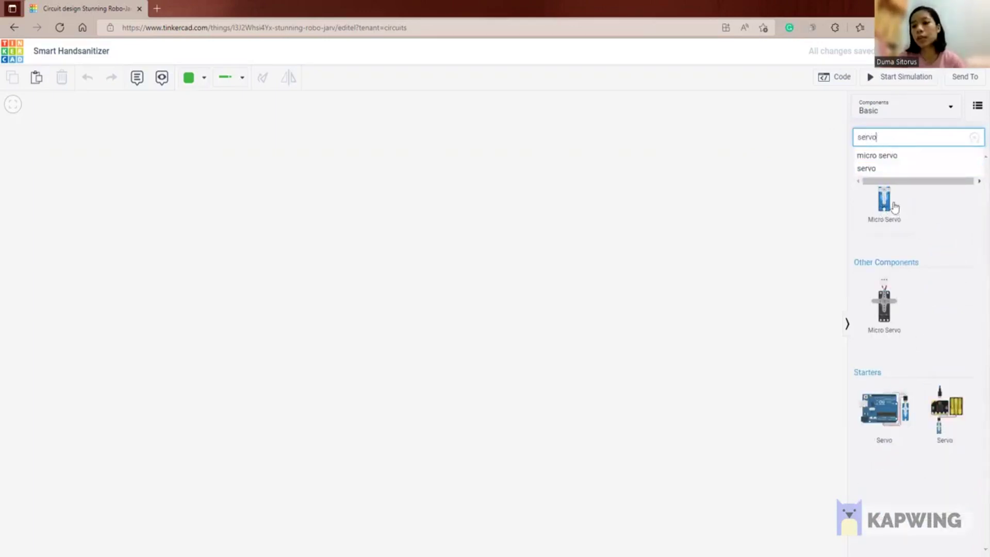
drag(884, 203, 544, 368)
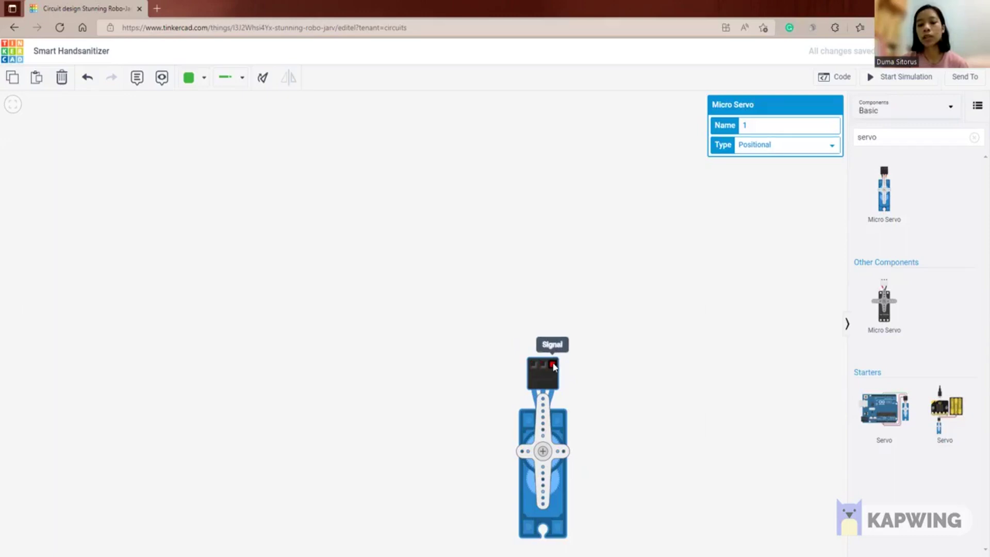
- Search the components for "ultra" and place the four-pin HC-SR04 Ultrasonic Distance Sensor above the servo
click(884, 135)
double_click(886, 137)
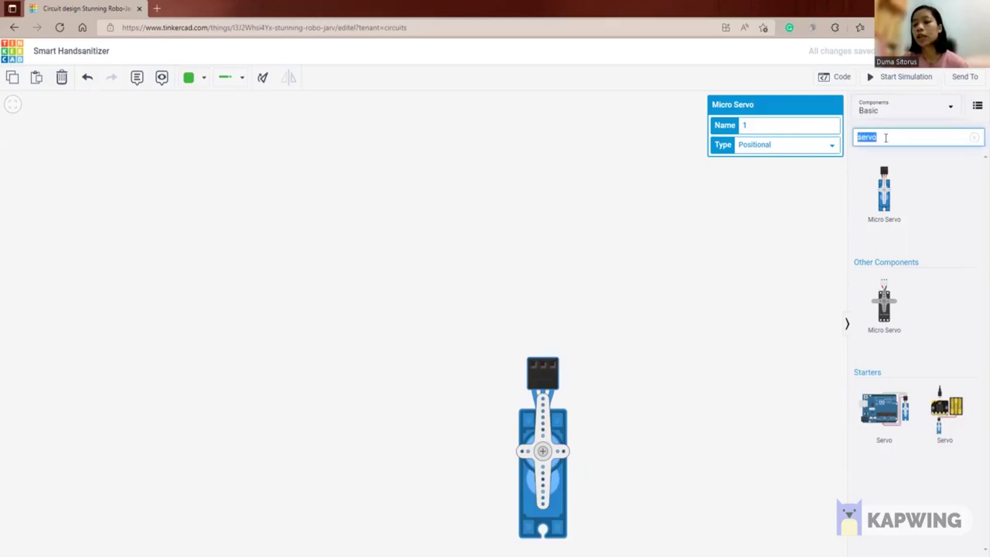
click(853, 145)
double_click(877, 137)
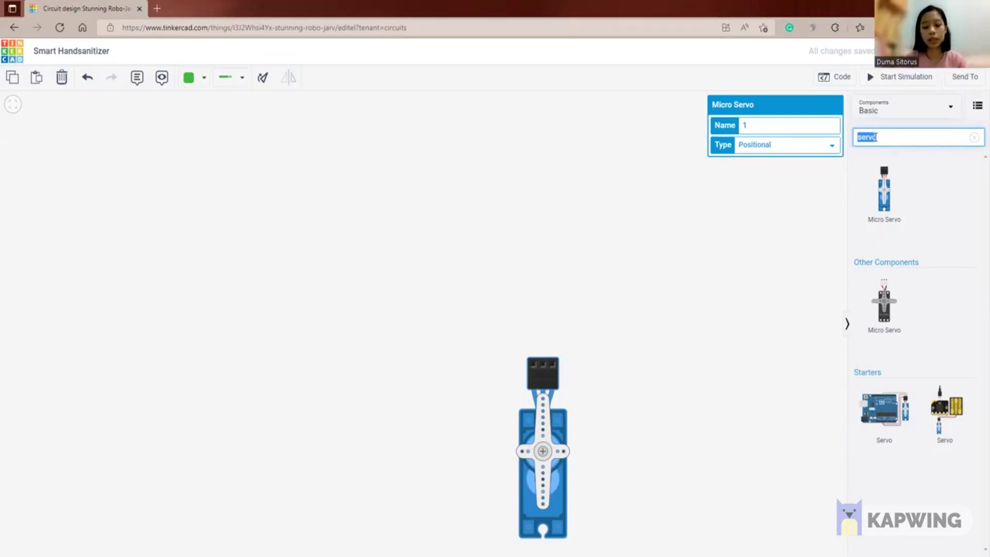
text(utra)
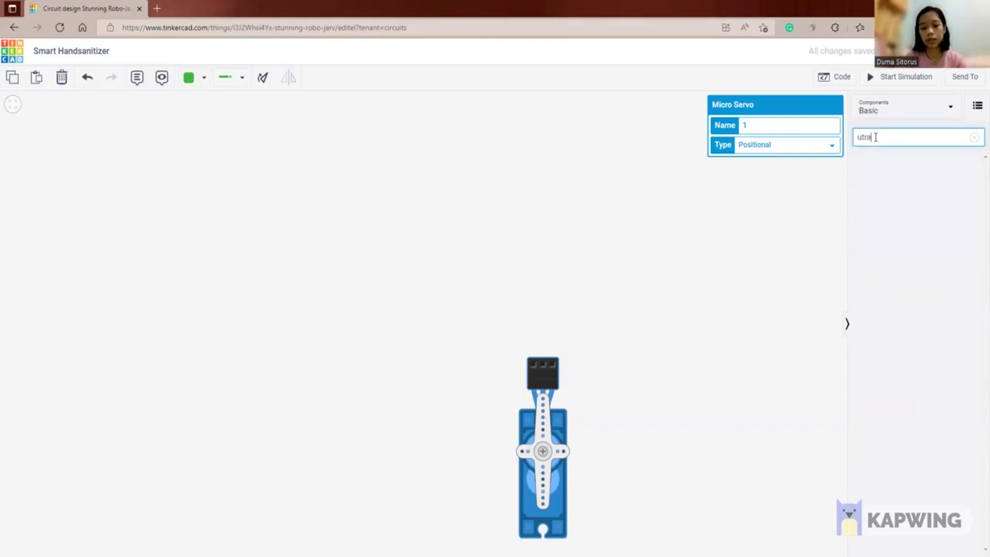
key(BackSpace)
key(BackSpace)
key(BackSpace)
text(ltra)
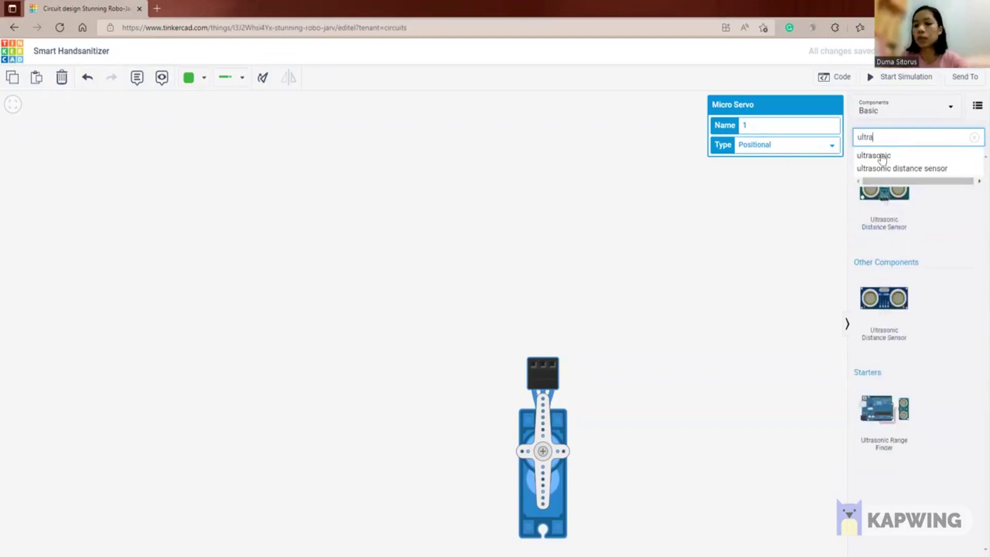
drag(907, 318, 542, 160)
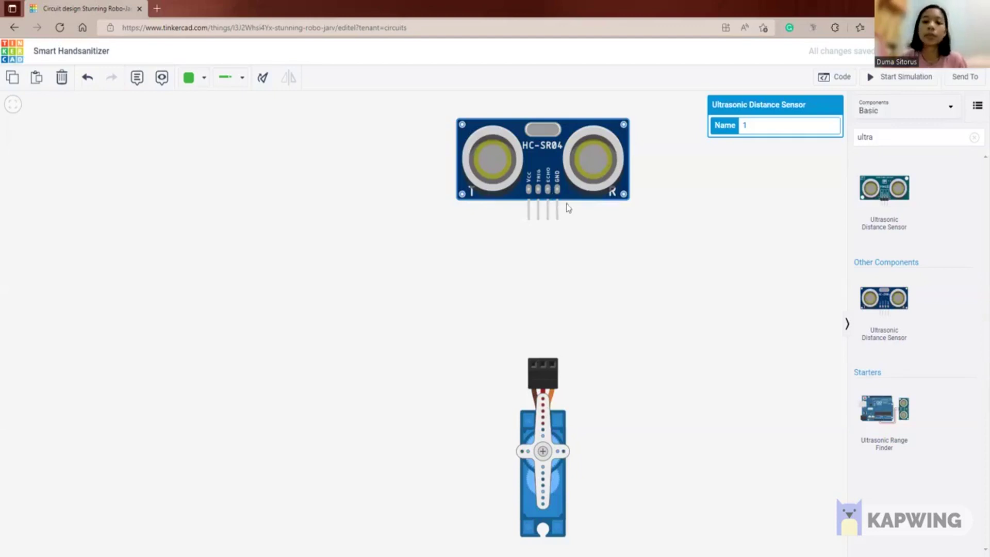
- Replace the component search with "arduino uno r3"
drag(719, 263, 743, 282)
drag(891, 140, 850, 143)
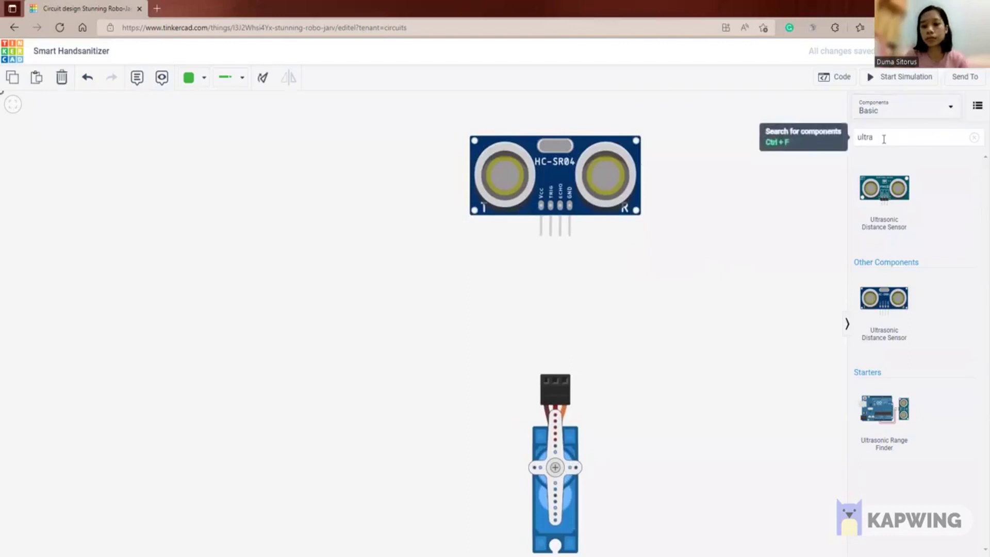
click(884, 139)
key(BackSpace)
key(BackSpace)
key(BackSpace)
key(BackSpace)
key(BackSpace)
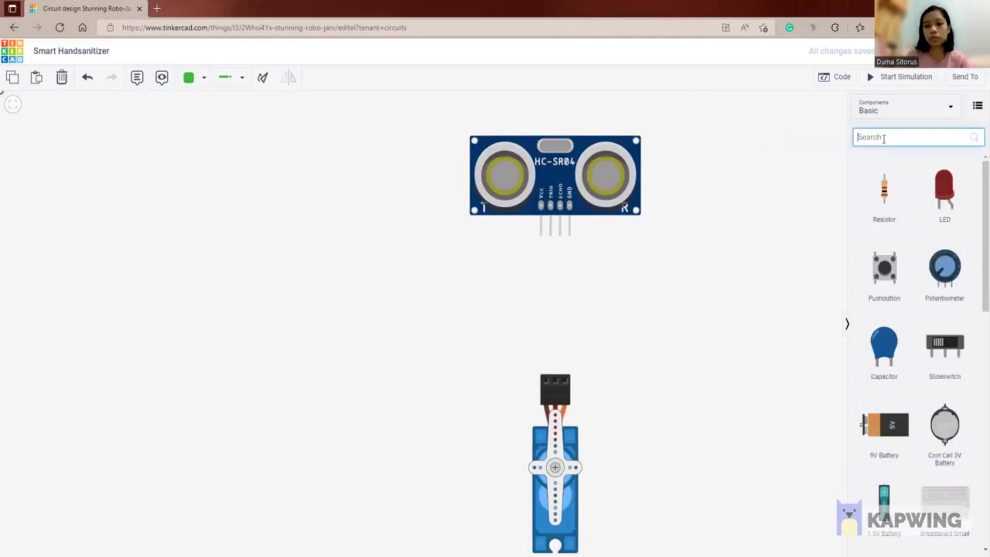
text(arduin)
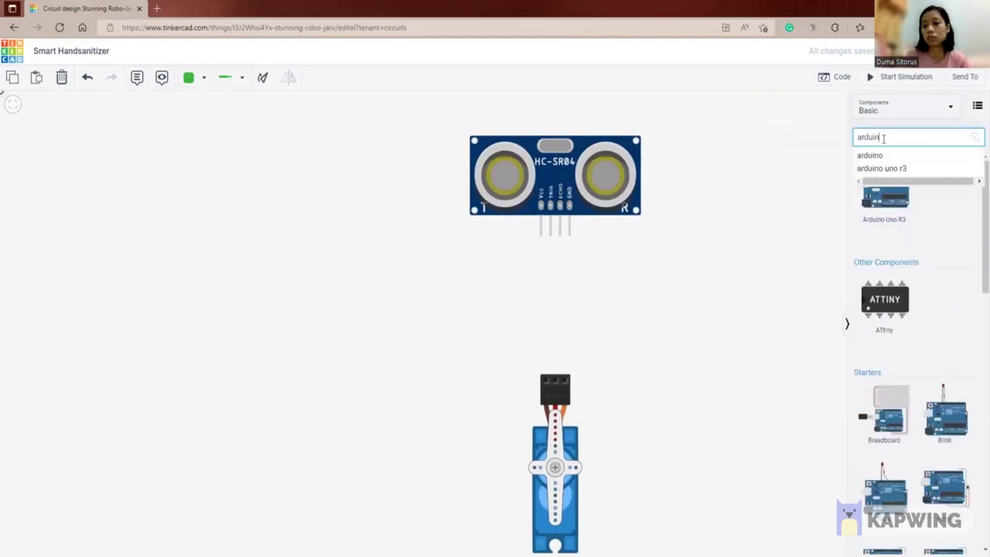
click(921, 169)
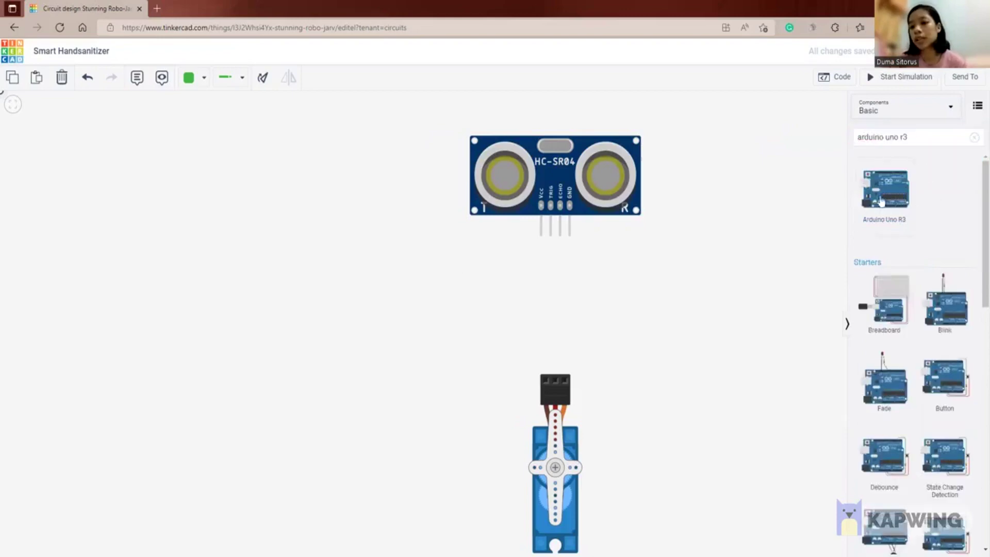
key(n)
click(355, 287)
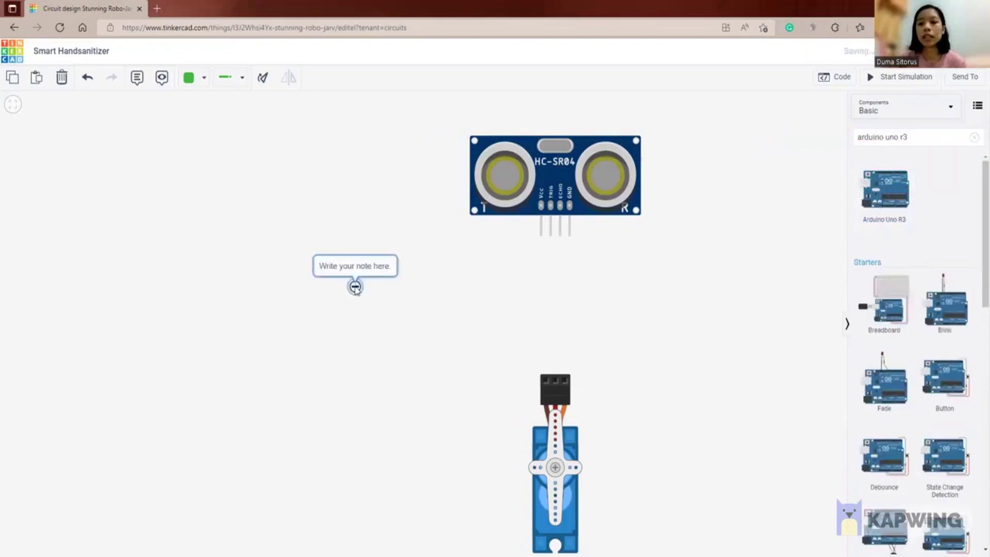
click(356, 287)
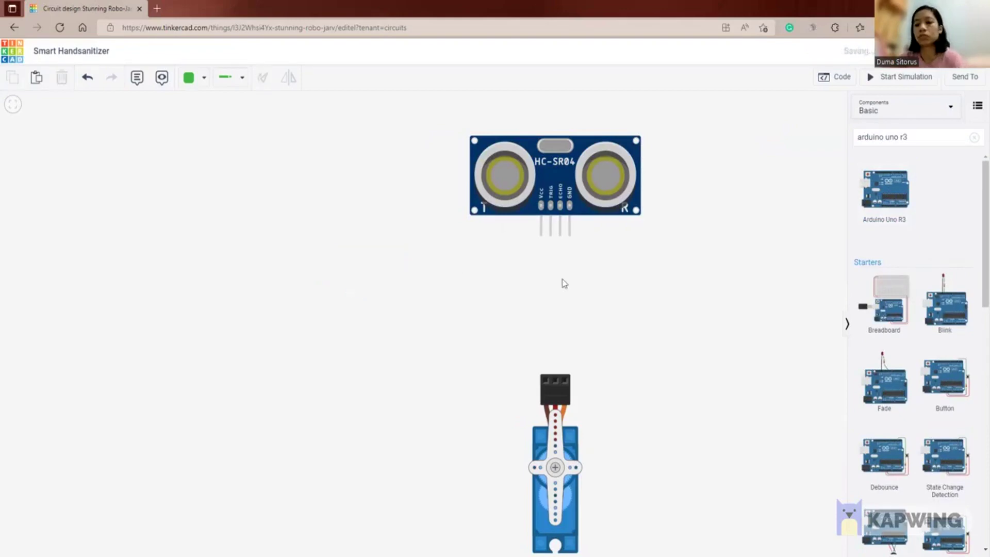
- Place an Arduino Uno R3 board to the left of the distance sensor and the servo
drag(884, 196, 299, 316)
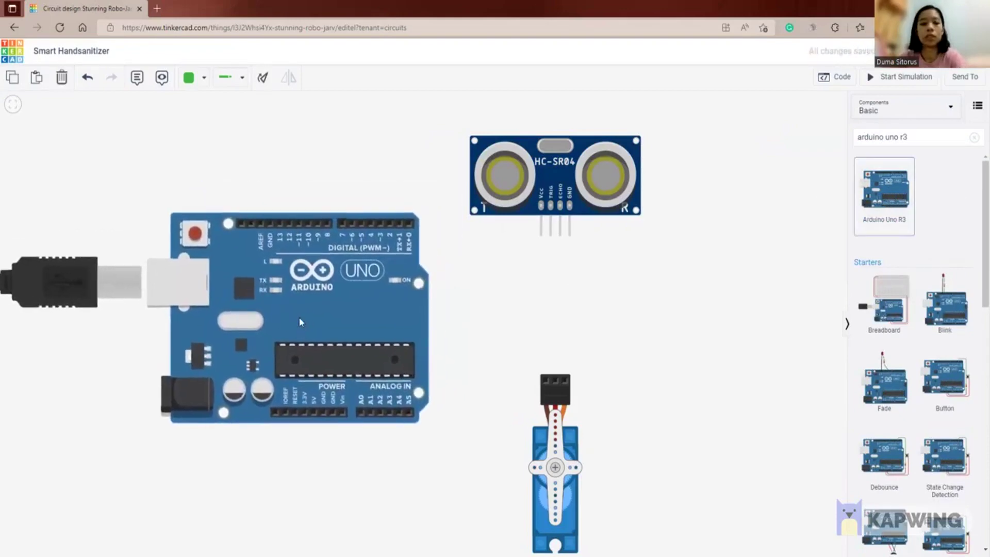
drag(536, 302, 615, 288)
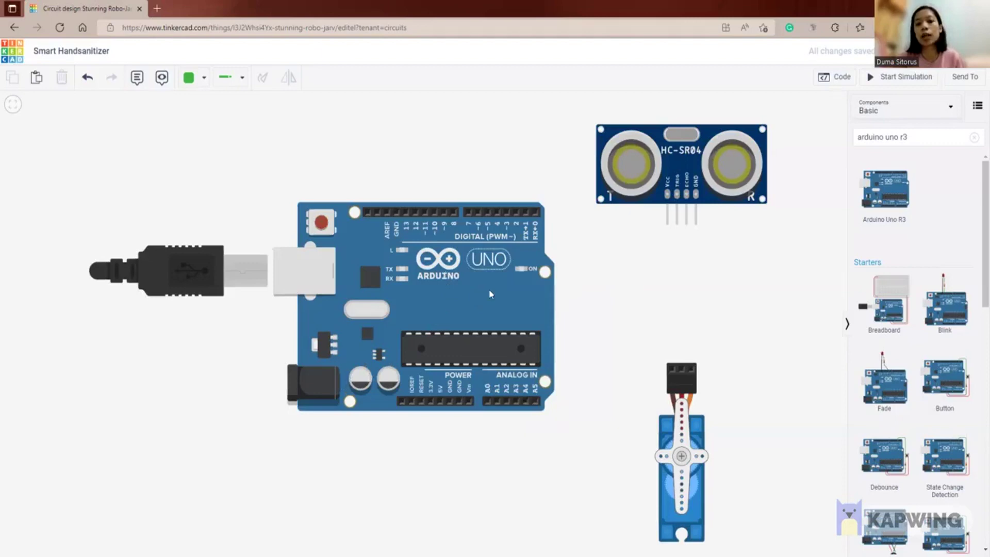
drag(642, 284, 718, 240)
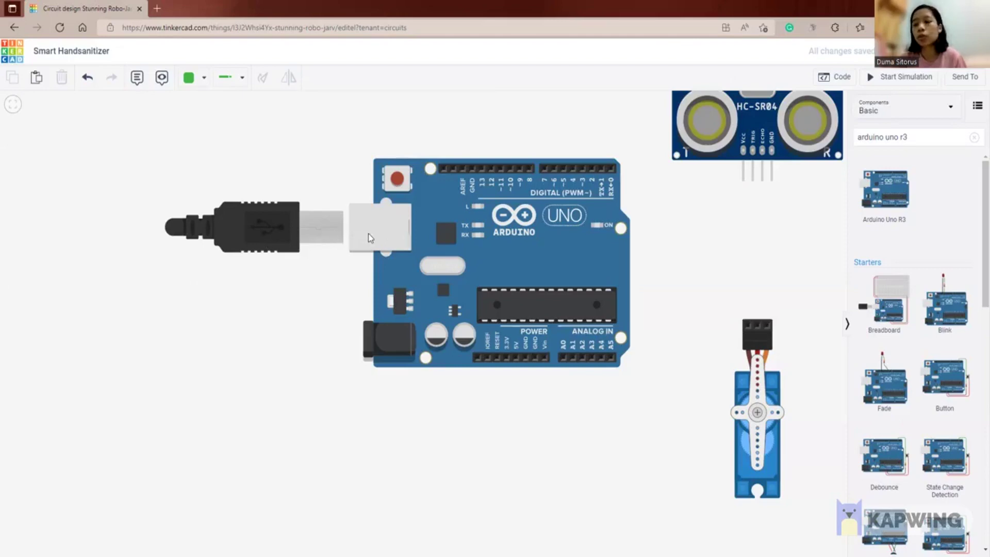
drag(701, 298, 577, 303)
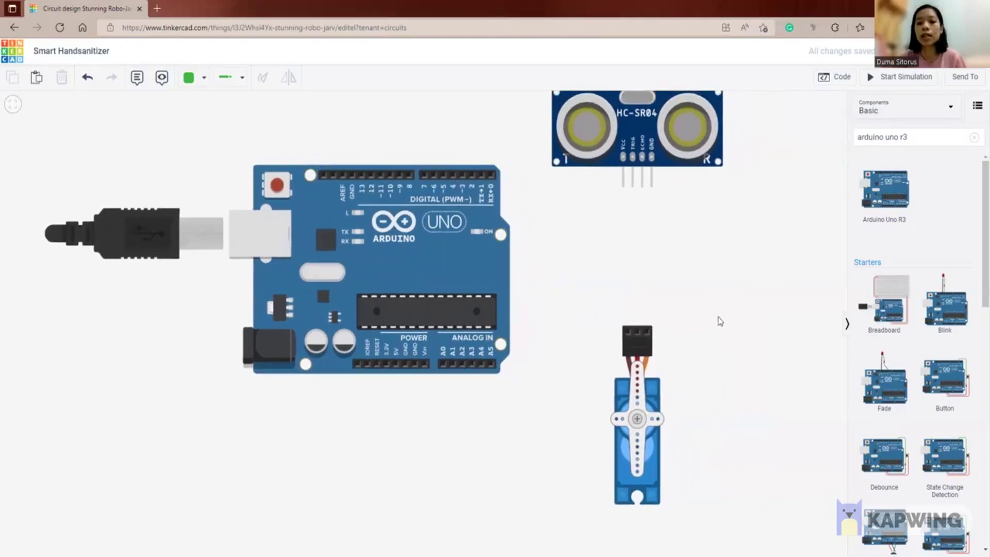
drag(716, 320, 707, 294)
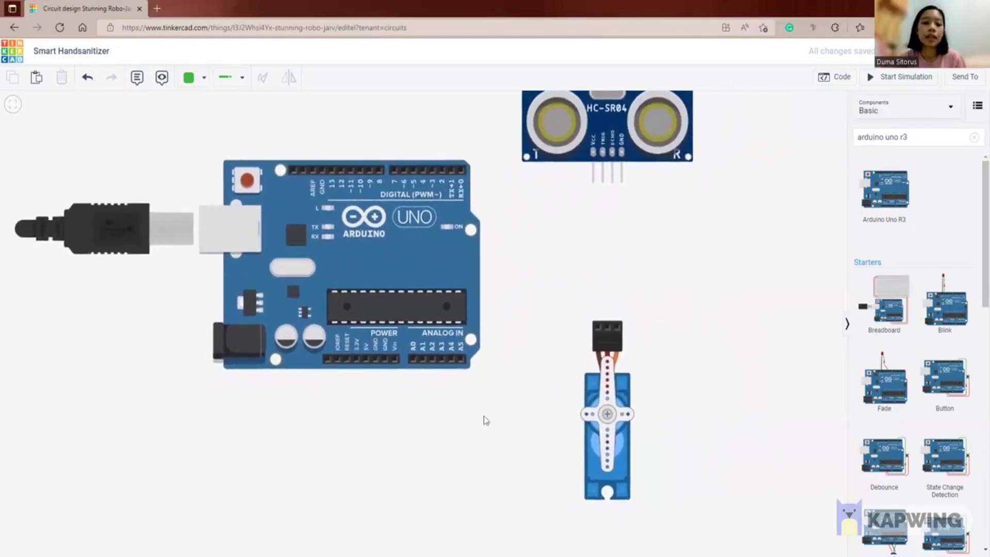
drag(484, 415, 533, 378)
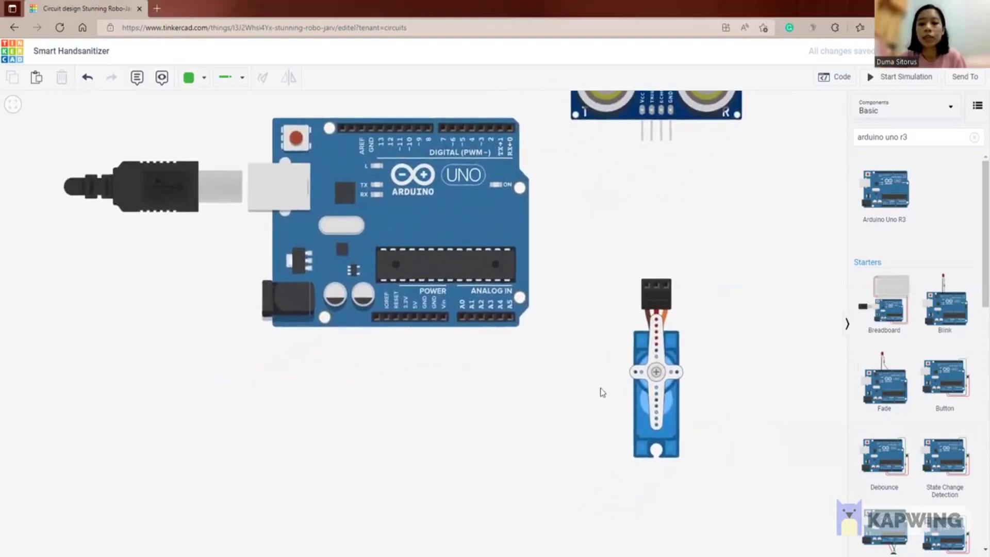
drag(576, 327, 592, 349)
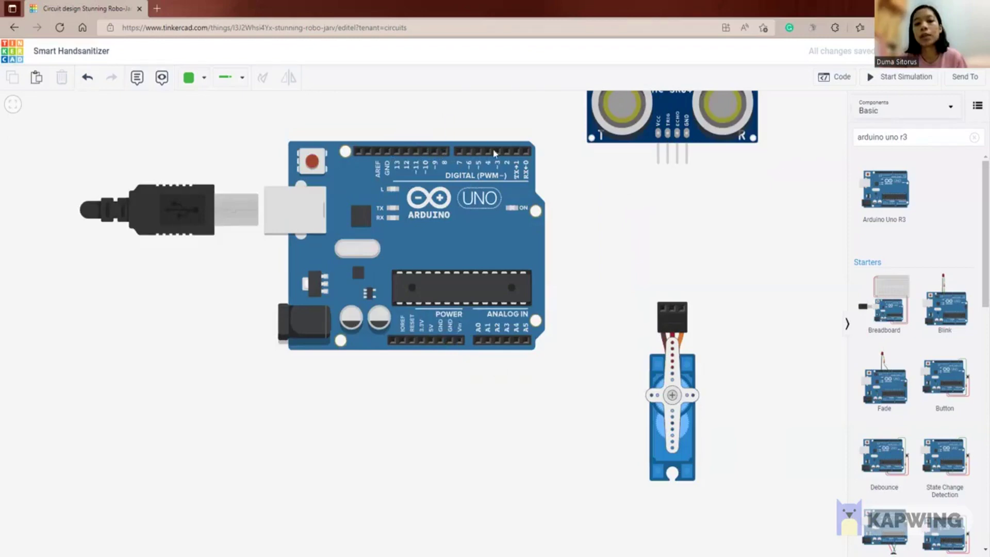
- Widen the gap between the two modules by moving the distance sensor slightly up and the servo down
drag(533, 126, 400, 165)
click(529, 133)
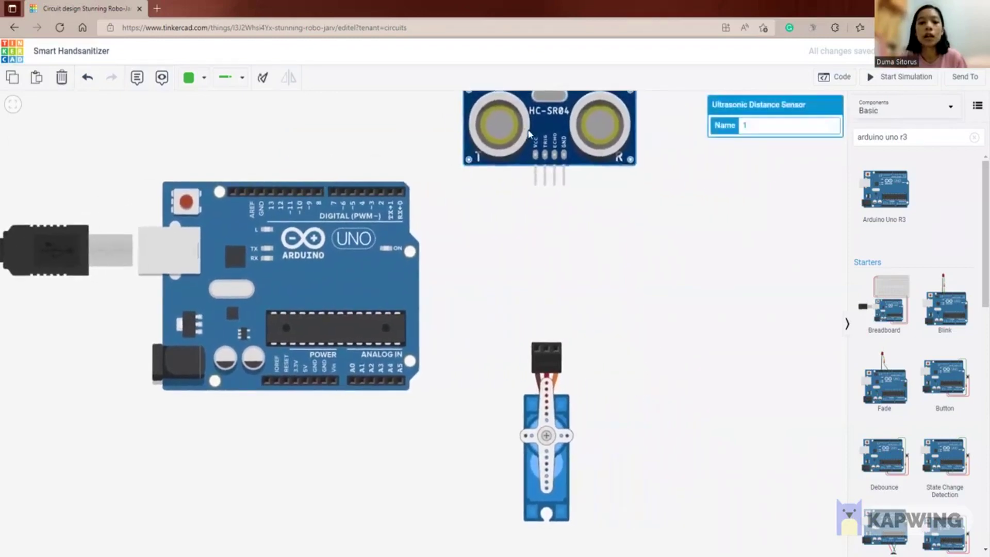
drag(528, 133, 527, 123)
drag(549, 419, 558, 461)
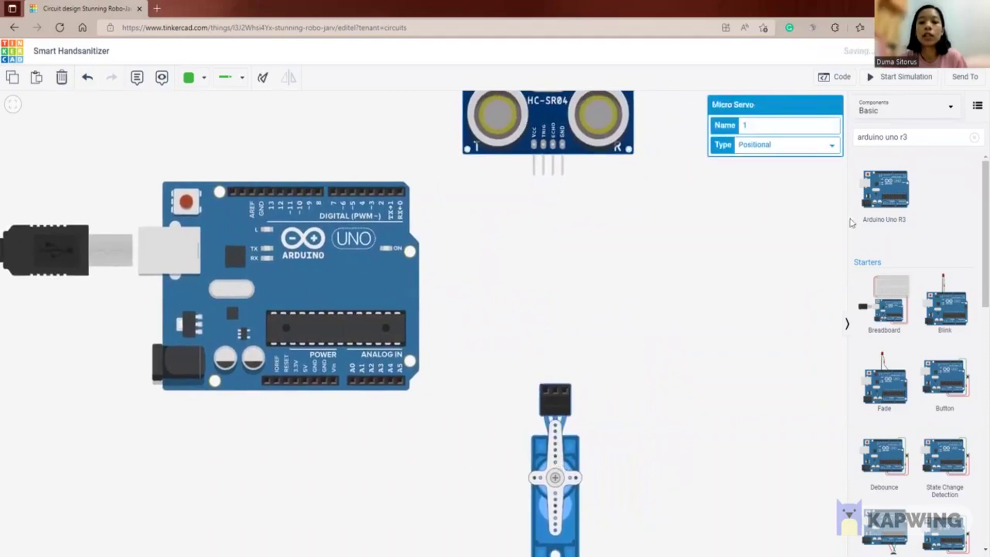
- Clear the component search and place a Breadboard Small beside the Arduino, between the distance sensor and the servo
click(974, 137)
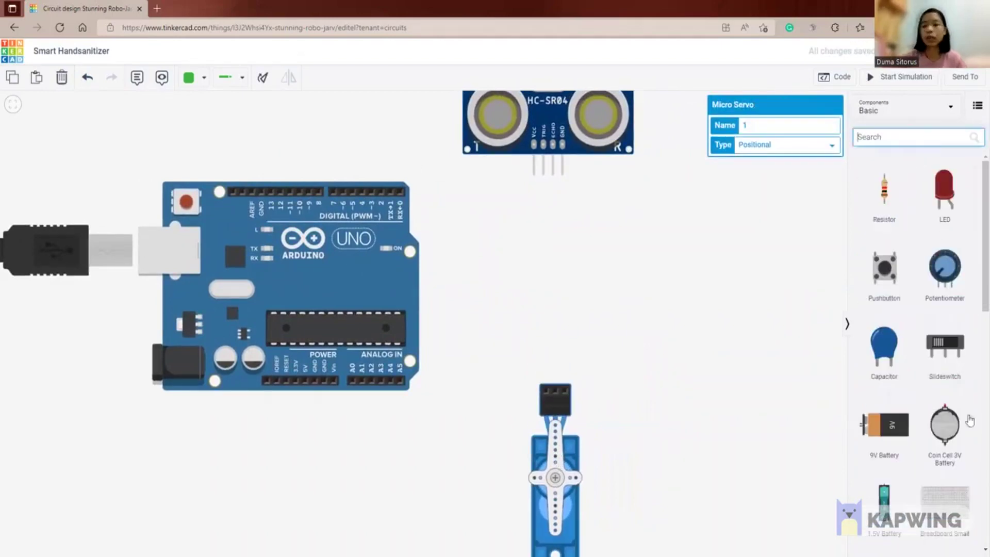
click(923, 504)
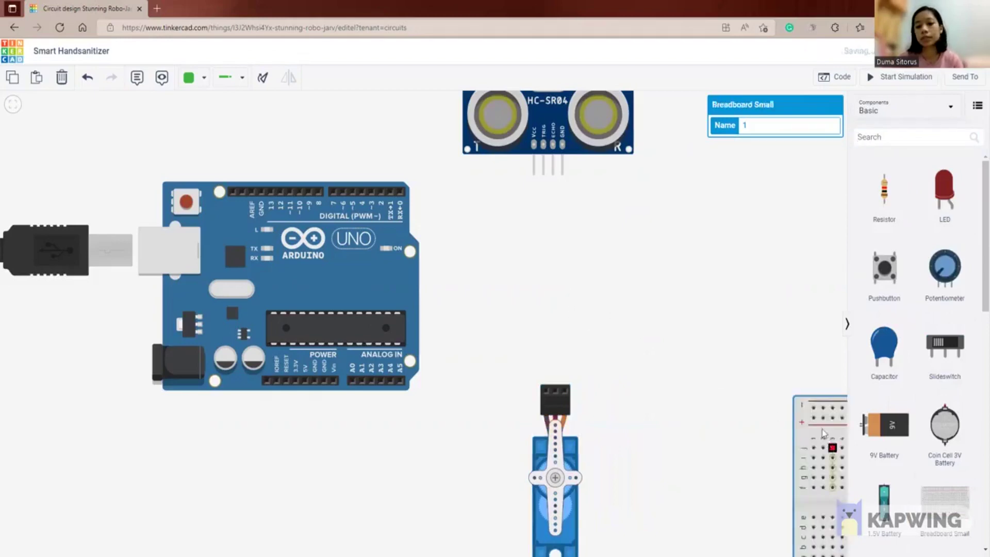
drag(802, 424, 437, 198)
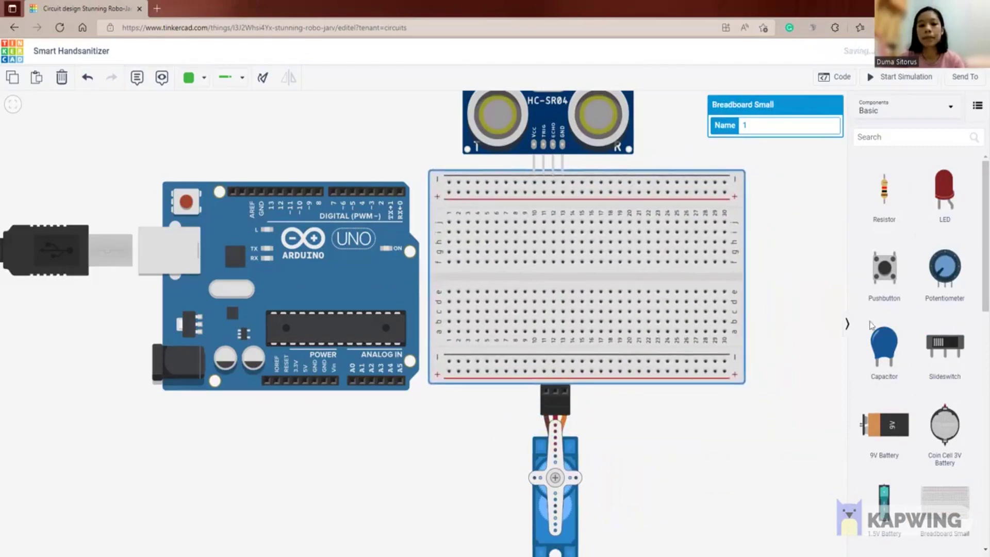
- Move the servo farther below the breadboard and shift the breadboard slightly away from the Arduino
drag(806, 276, 780, 265)
drag(555, 519, 609, 538)
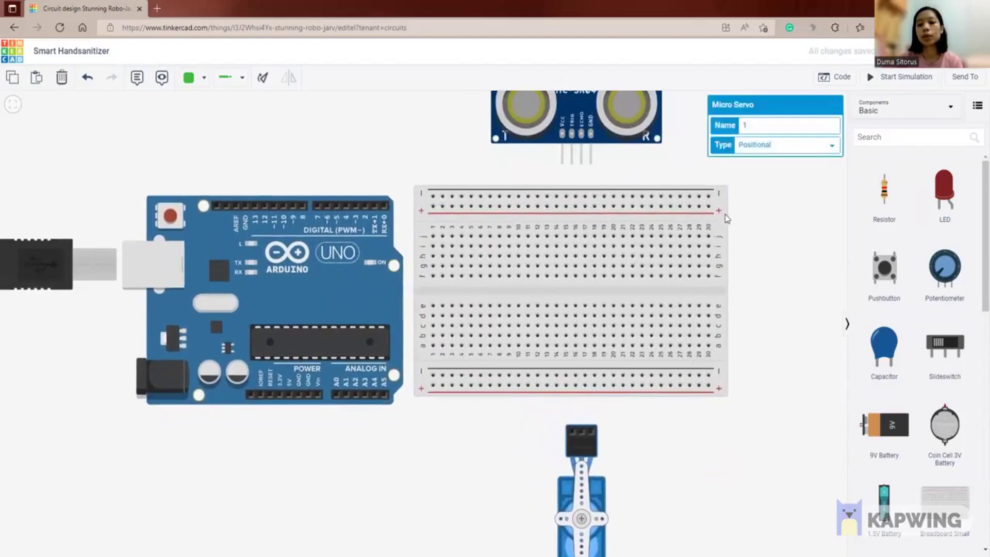
drag(723, 209, 750, 210)
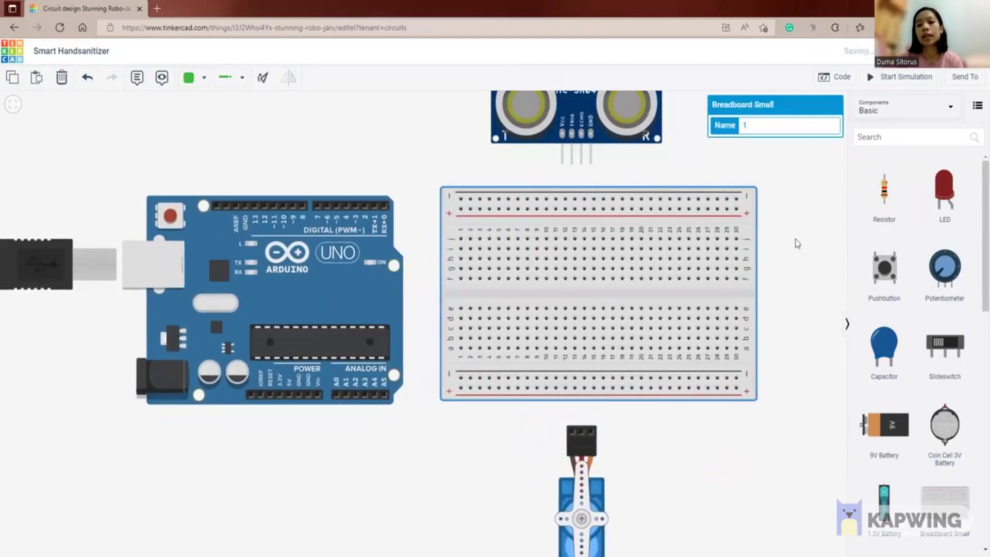
drag(796, 243, 813, 267)
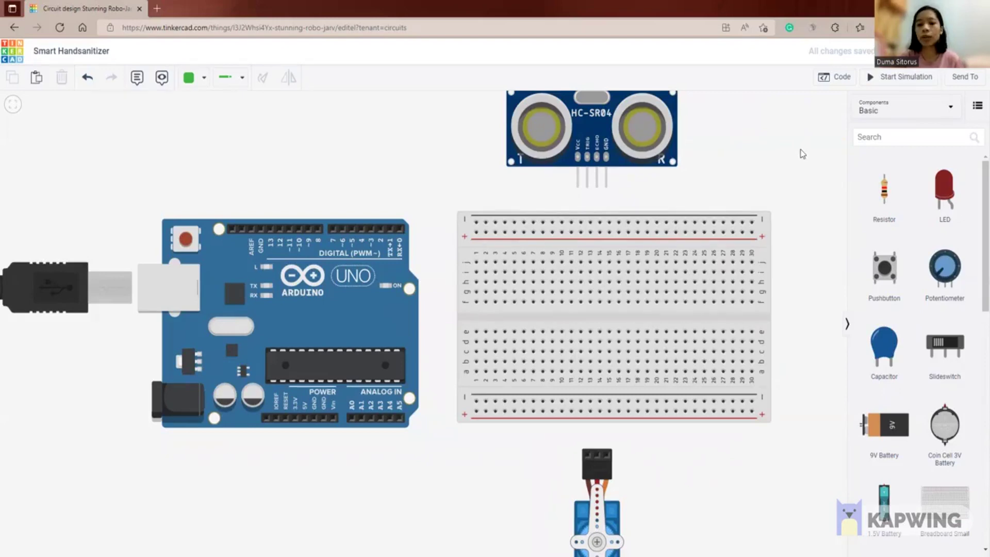
- Shift the small breadboard slightly up and farther away from the Arduino, then deselect it
drag(801, 153, 692, 215)
scroll(796, 192, up, 2)
scroll(796, 192, down, 6)
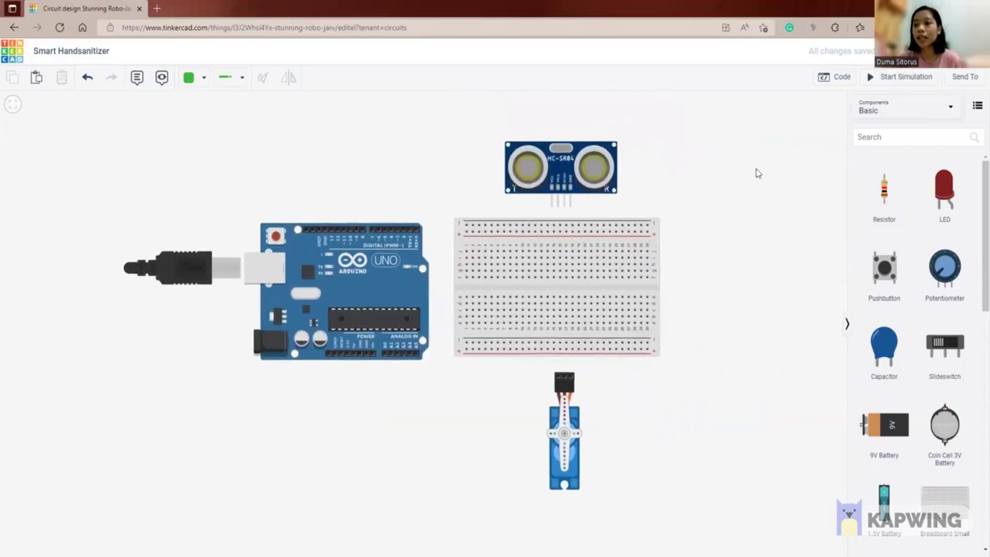
drag(658, 243, 666, 237)
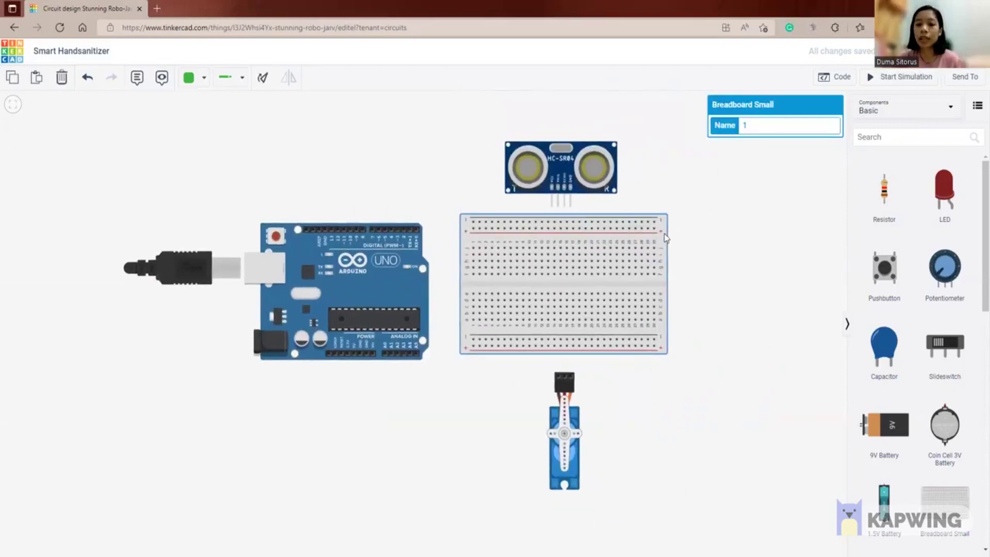
click(750, 226)
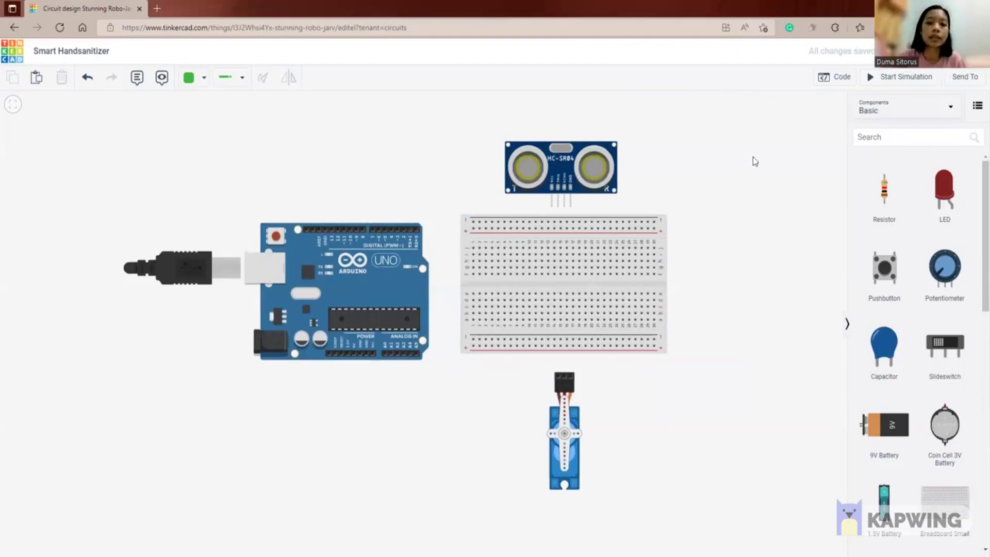
- Wire the Arduino's 5V pin to the first hole of the breadboard's lower positive rail, routing it below the board with right-angle bends
scroll(757, 158, left, 1)
scroll(690, 181, up, 1)
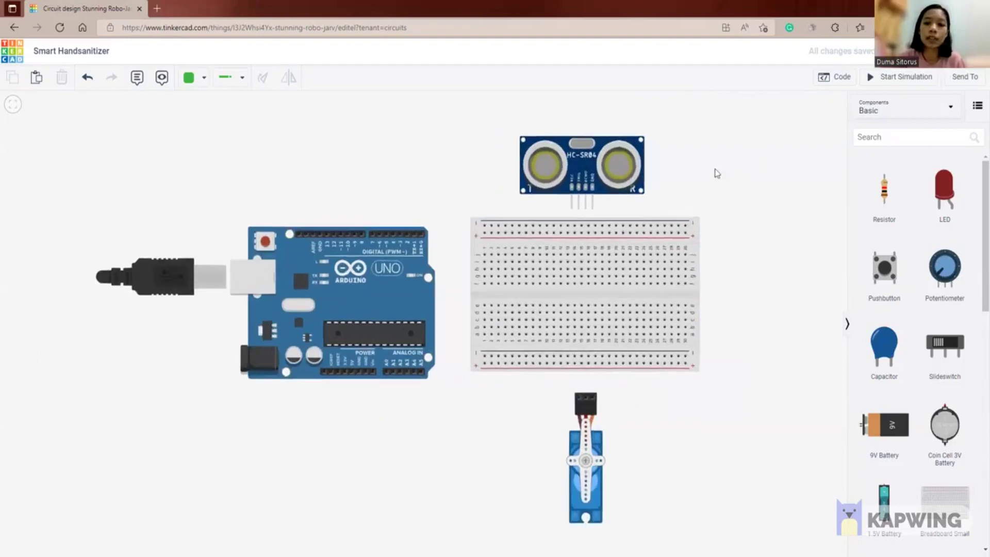
drag(716, 169, 762, 162)
scroll(743, 166, up, 1)
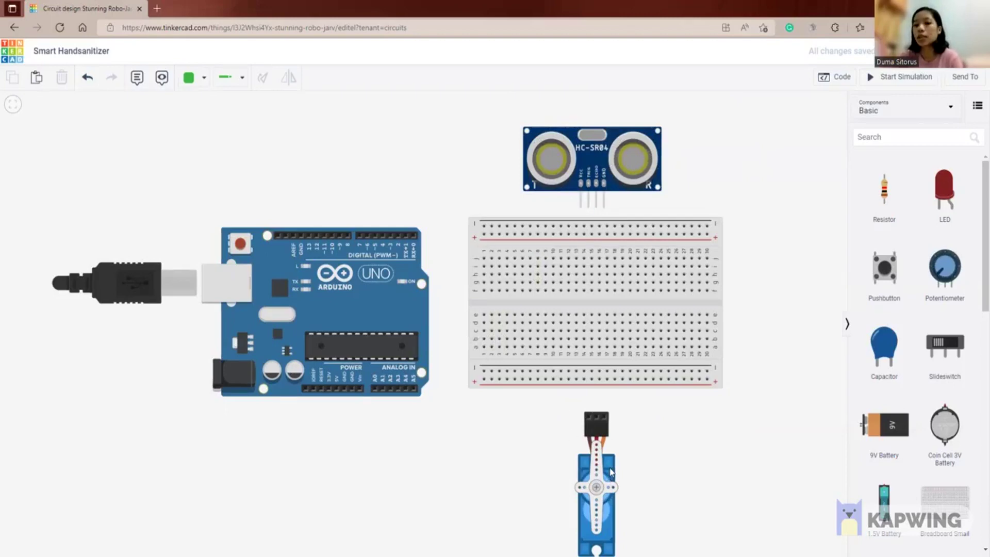
click(336, 389)
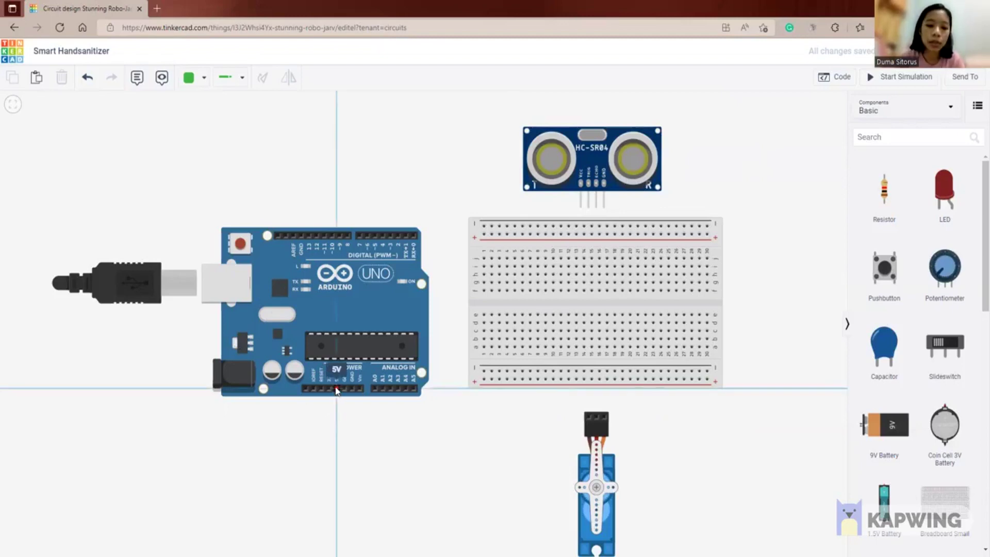
click(337, 441)
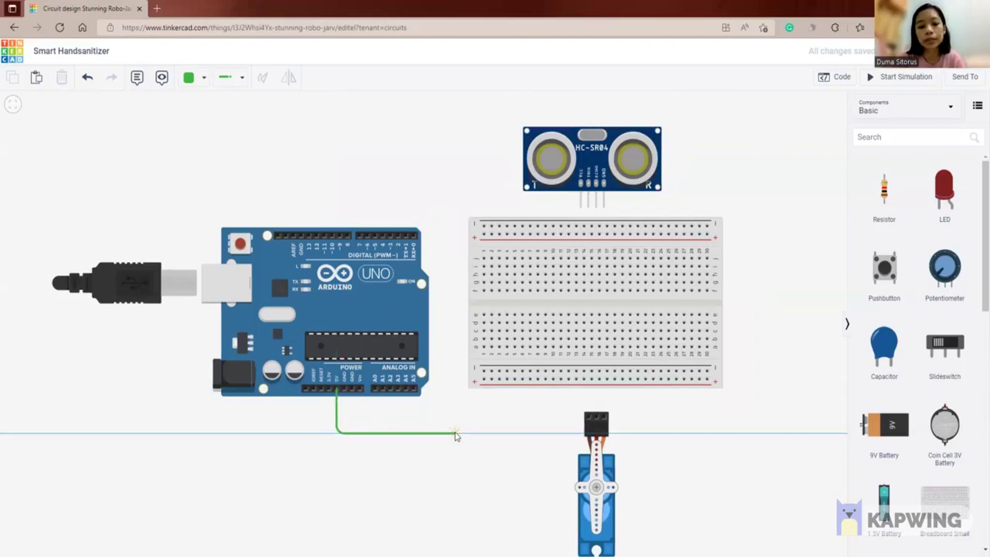
click(455, 433)
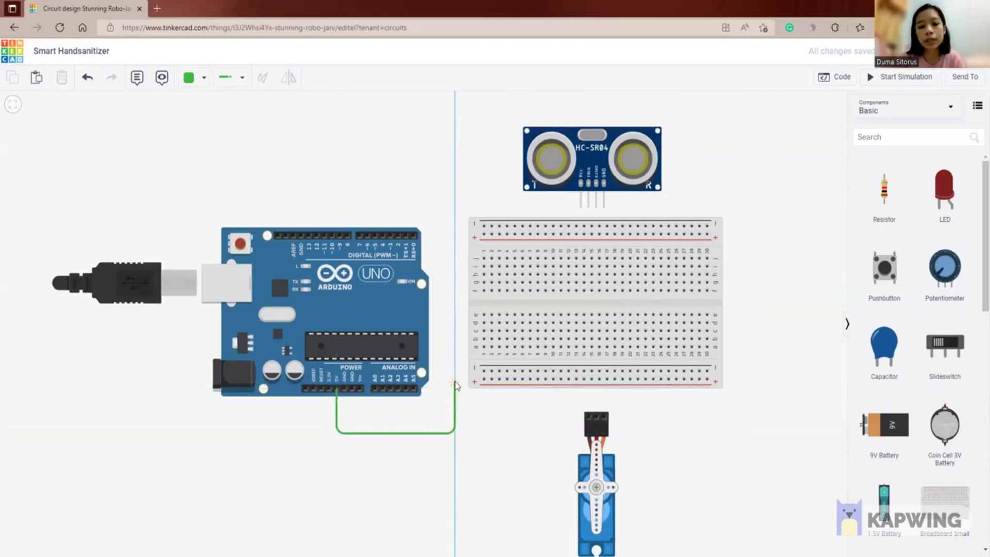
click(454, 380)
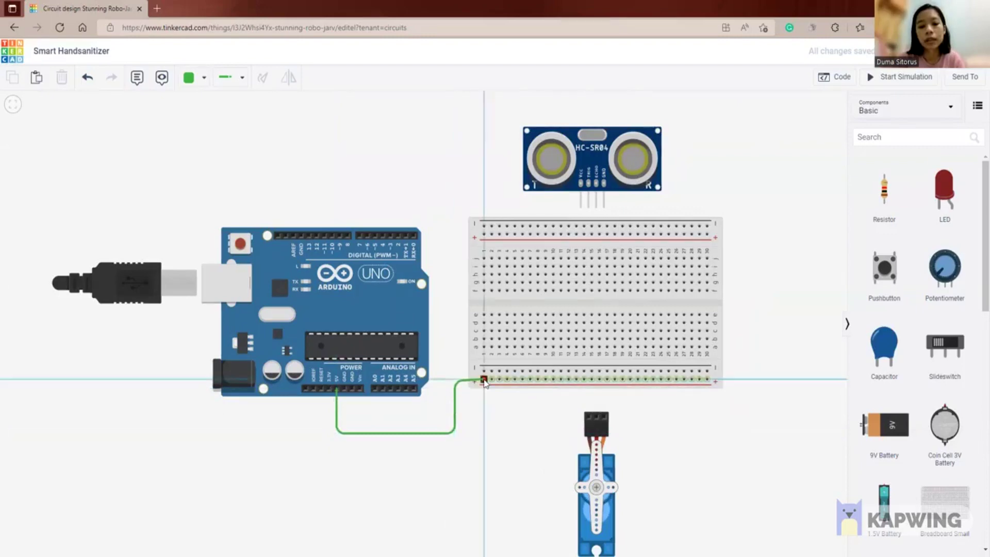
click(483, 379)
drag(454, 381, 454, 381)
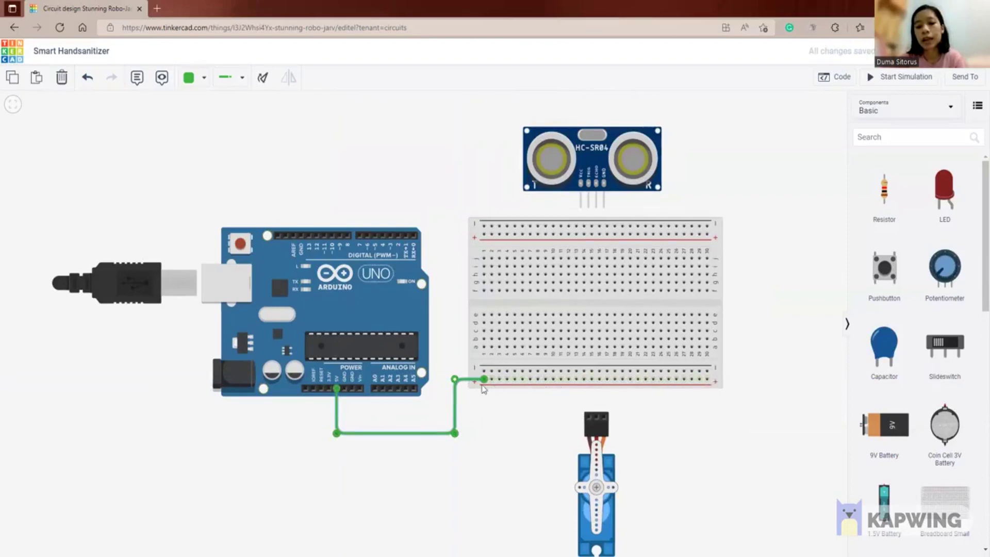
- Wire the Arduino's GND pin to the first hole of the lower negative rail, routed just inside the 5V wire with right-angle bends
click(345, 389)
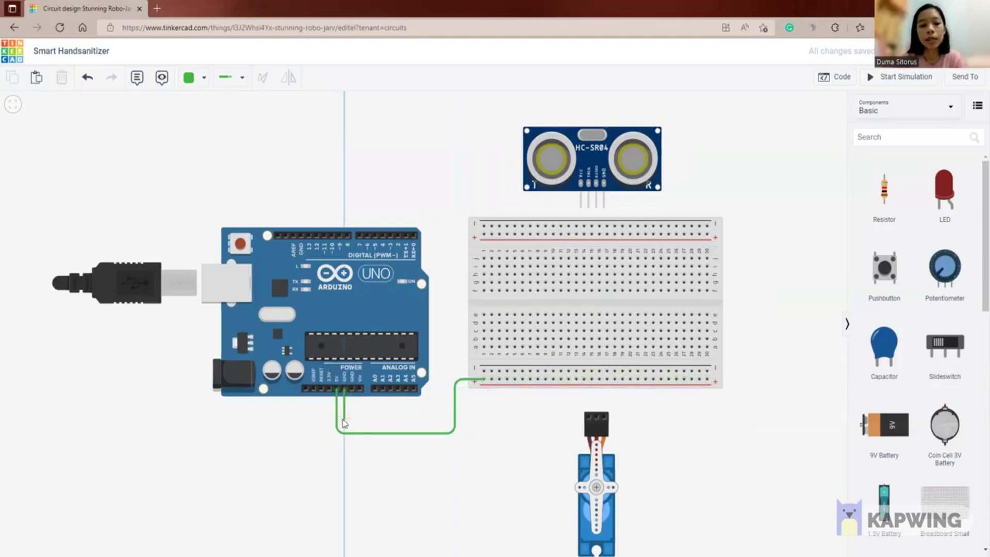
click(344, 419)
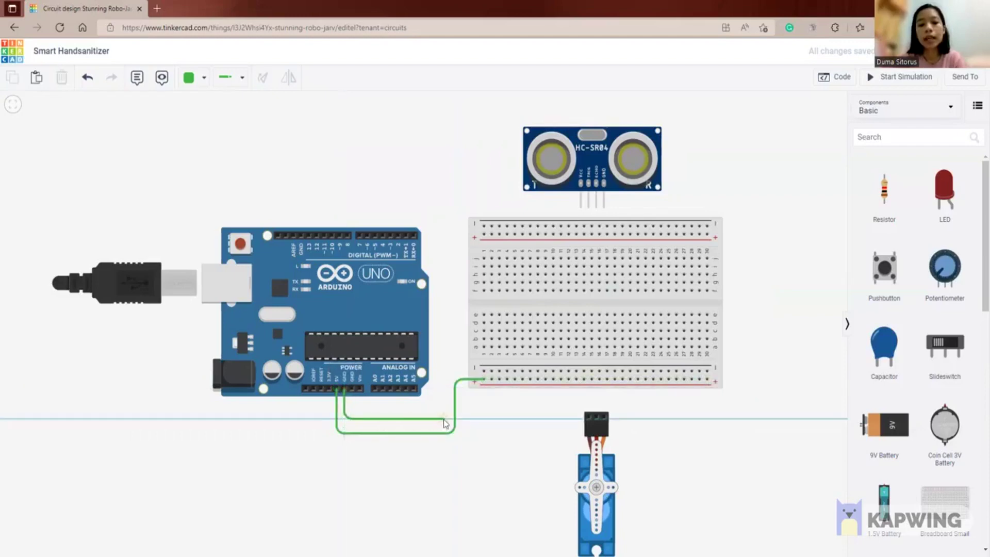
click(444, 418)
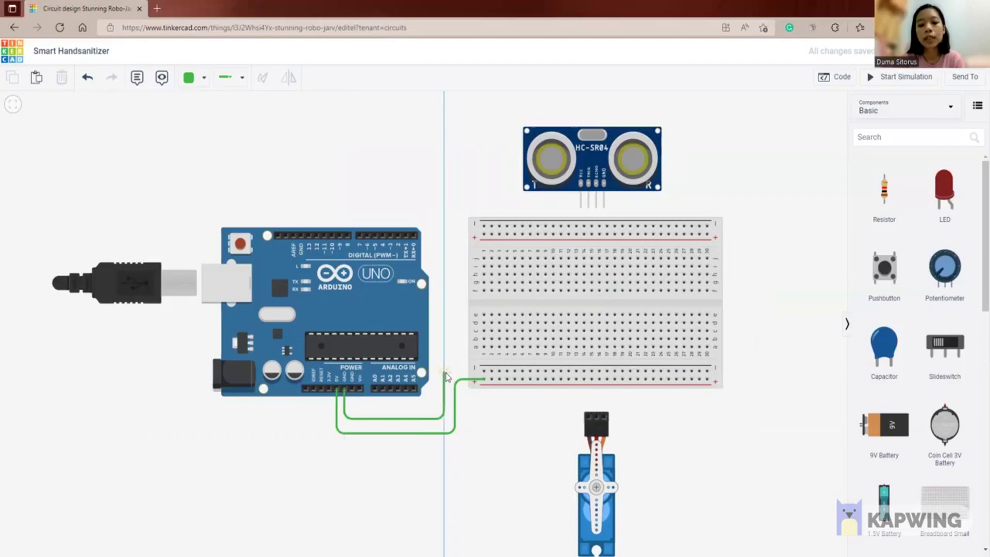
click(444, 372)
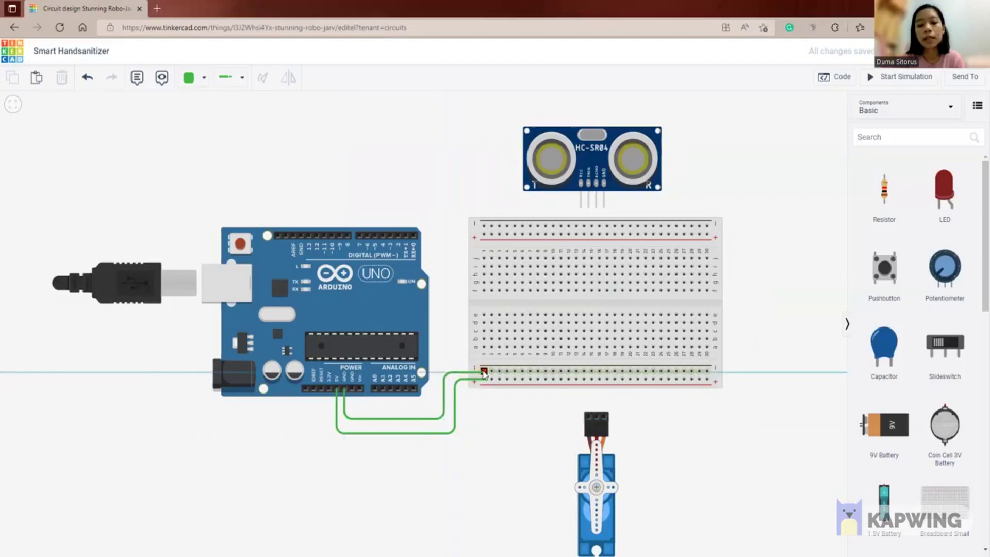
click(484, 372)
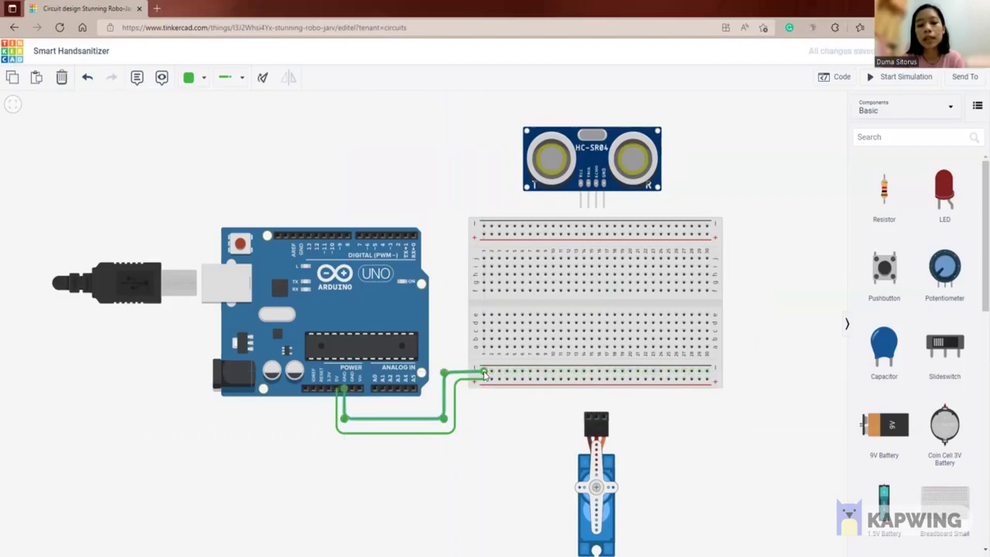
- Colour the Arduino's 5V wire black and its GND wire red
click(354, 434)
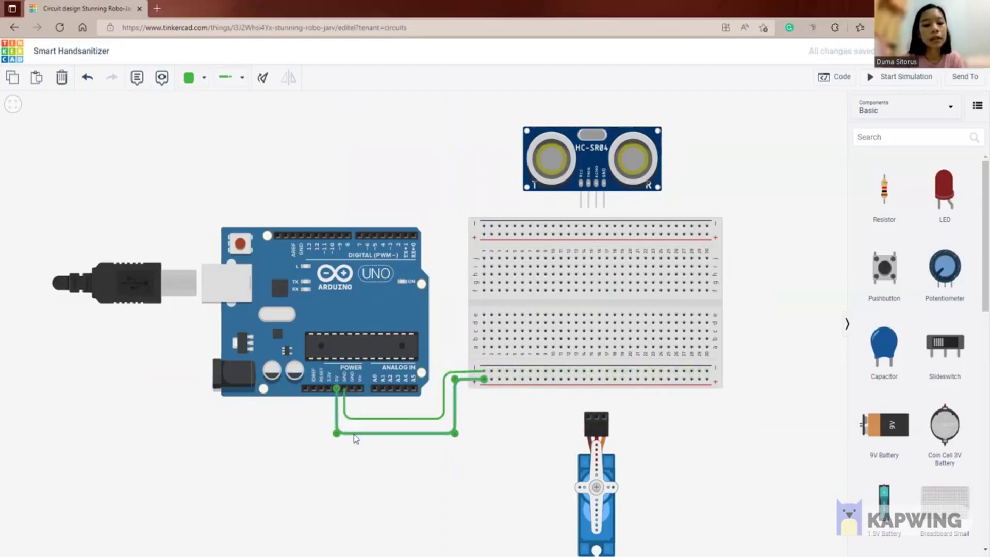
click(202, 79)
click(207, 114)
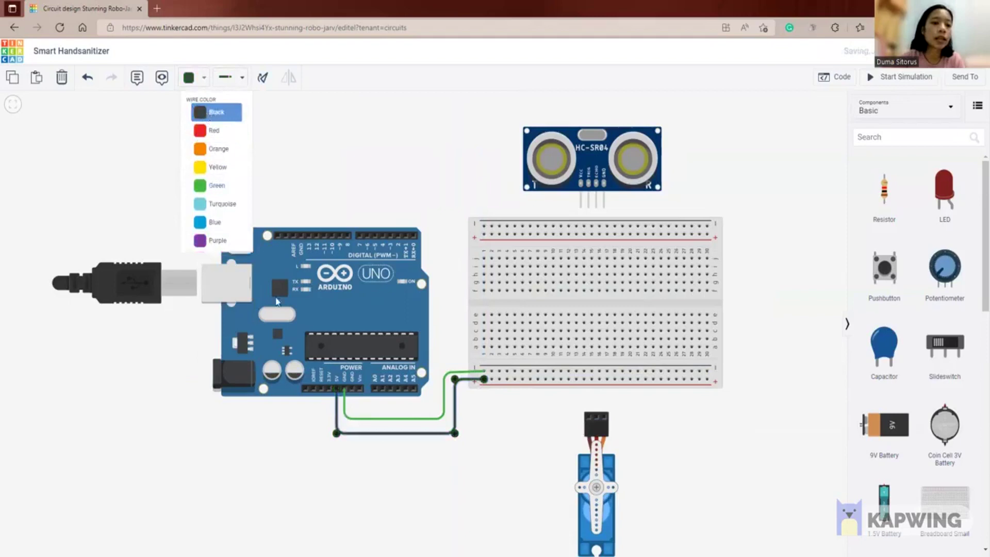
click(378, 418)
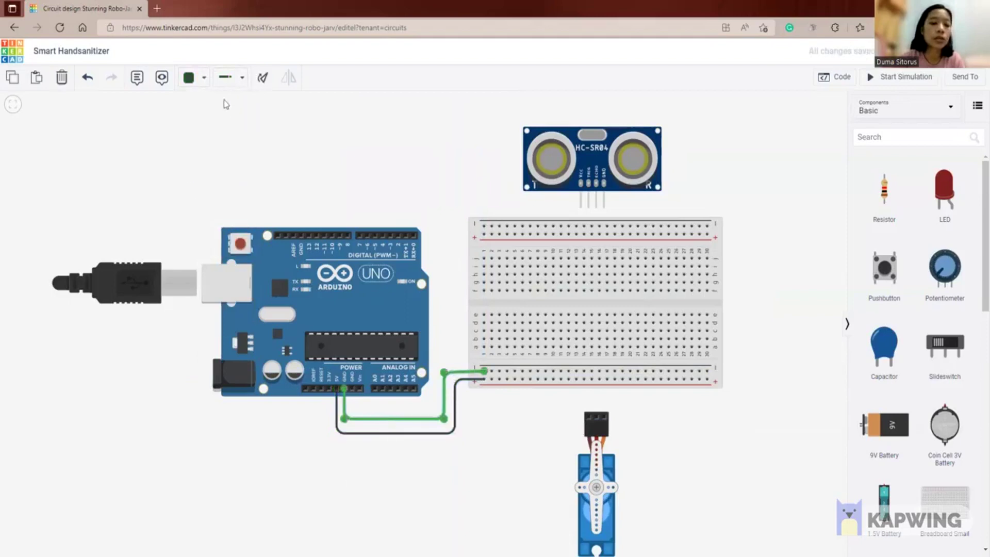
click(205, 79)
click(206, 130)
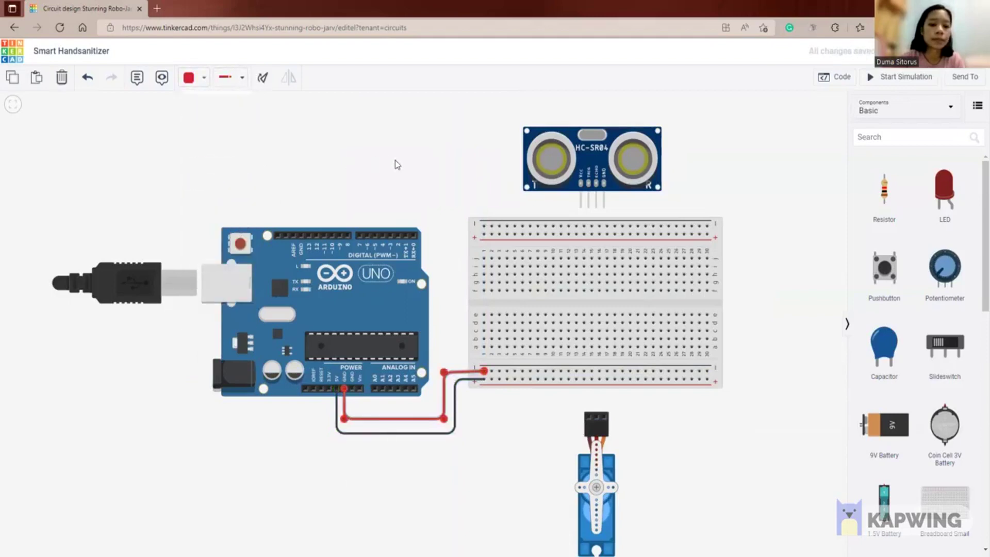
click(385, 447)
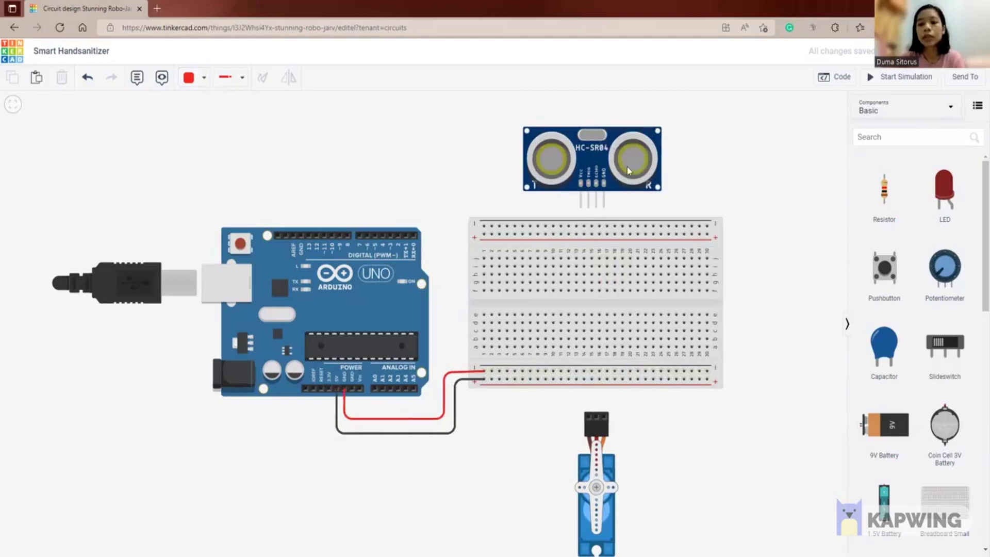
- Connect the distance sensor's GND pin to the lower negative rail with a red wire and nudge the sensor to straighten the wire
click(604, 208)
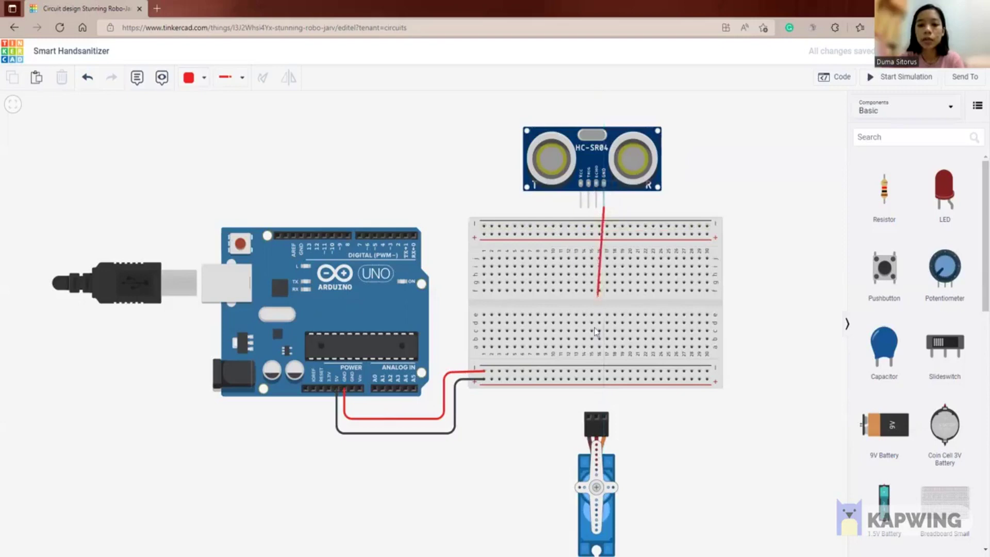
click(607, 371)
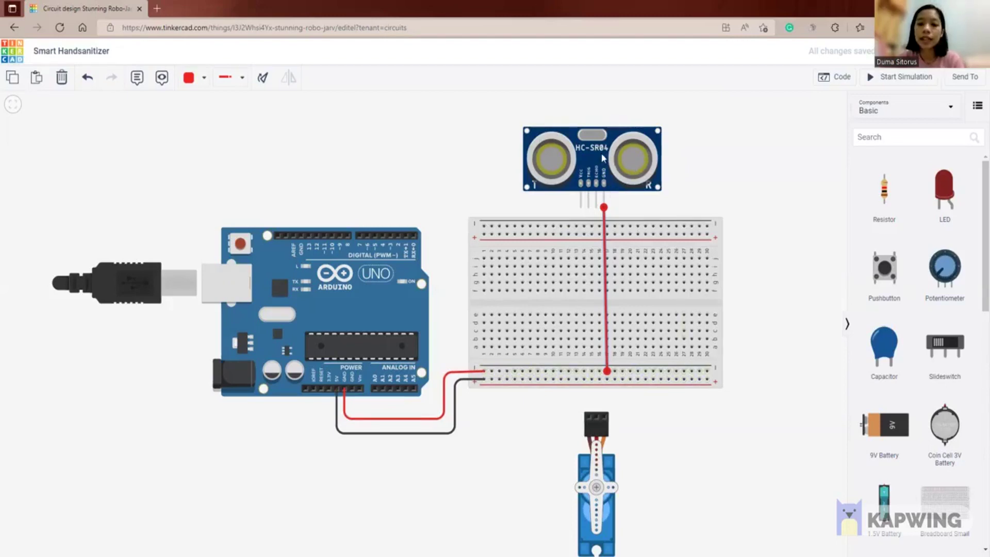
drag(603, 158, 605, 158)
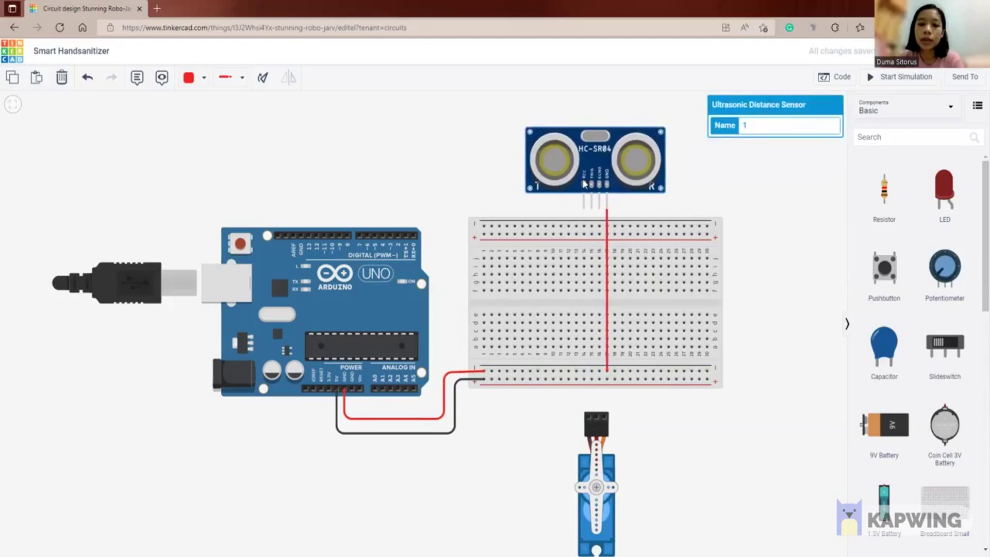
- Connect the distance sensor's VCC pin to the lower positive rail near column 6 with a black wire, aligning its bend above the end point
click(201, 81)
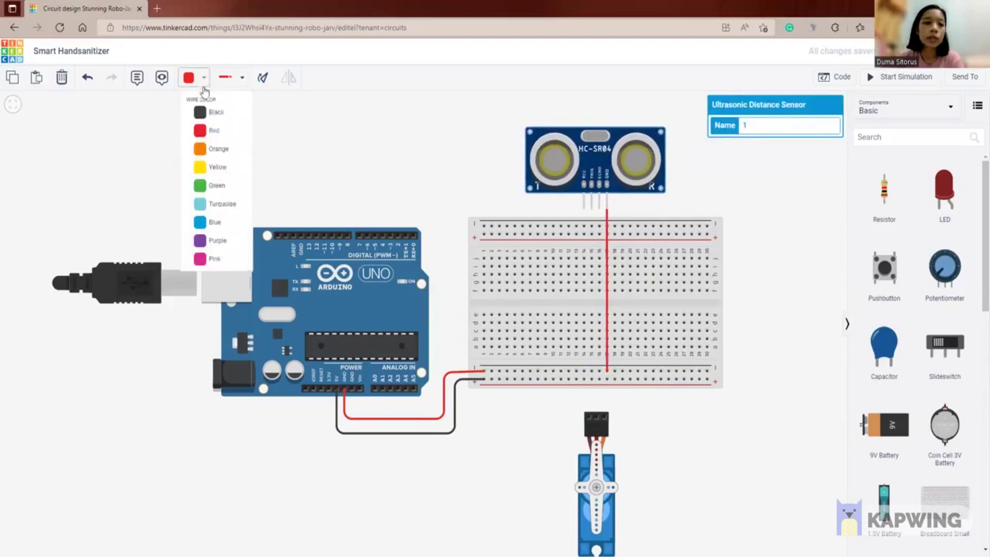
click(201, 116)
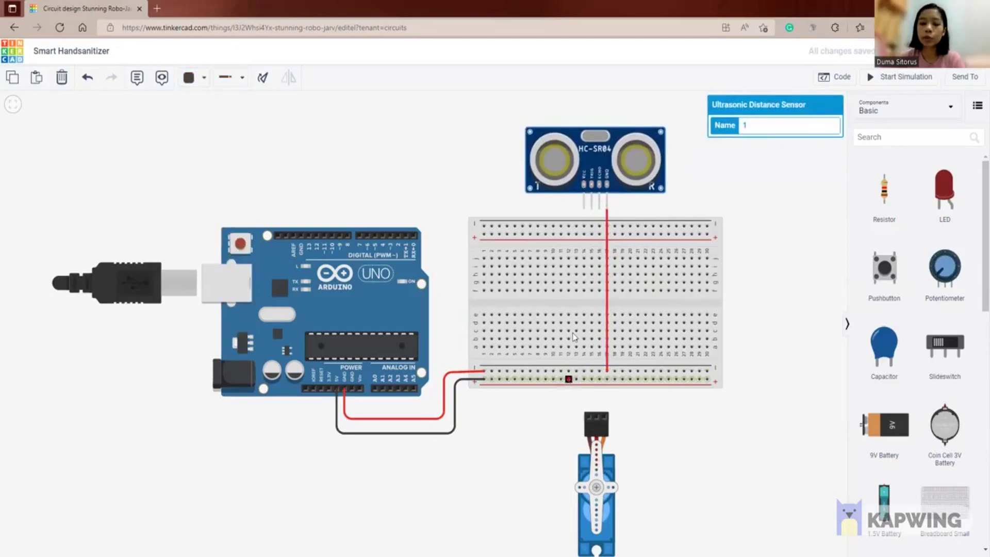
click(583, 209)
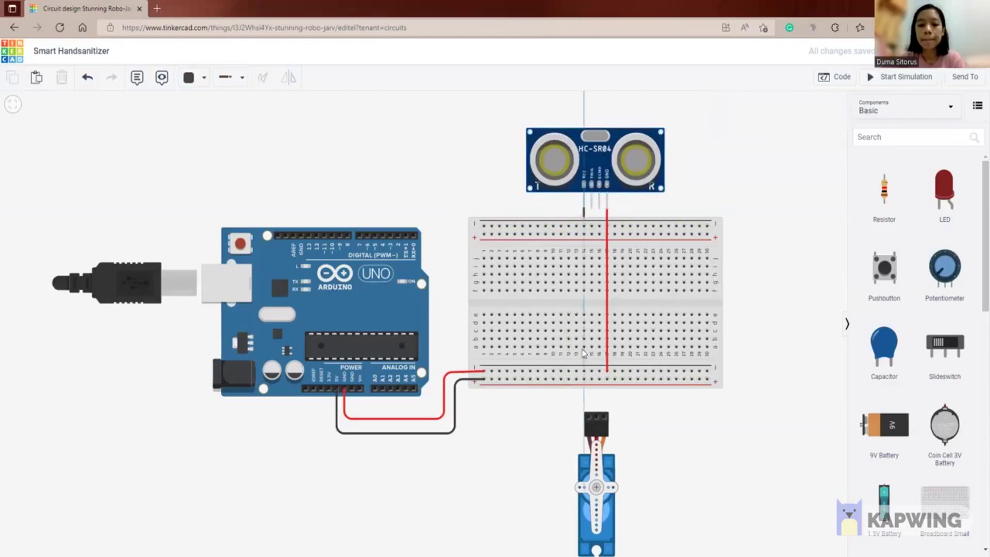
click(584, 380)
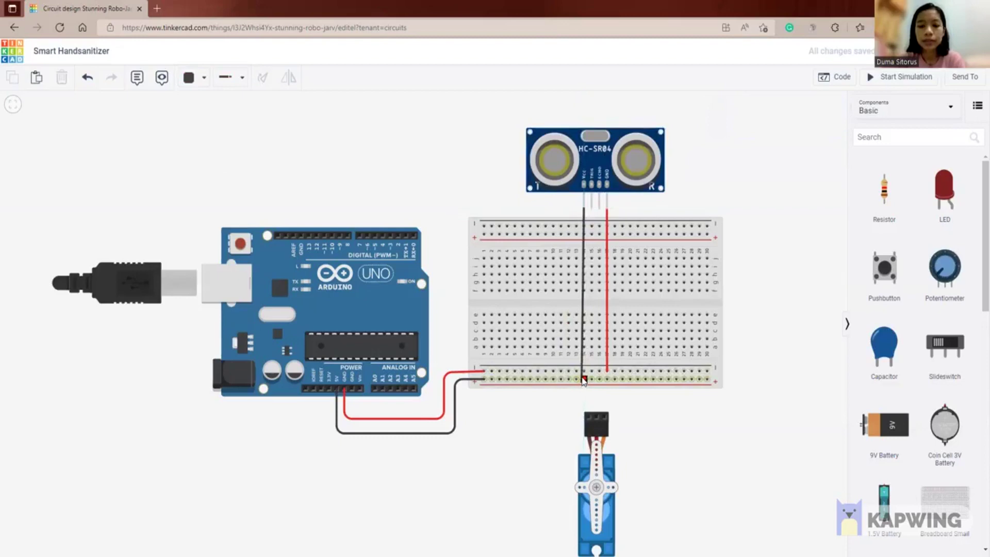
drag(583, 380, 529, 210)
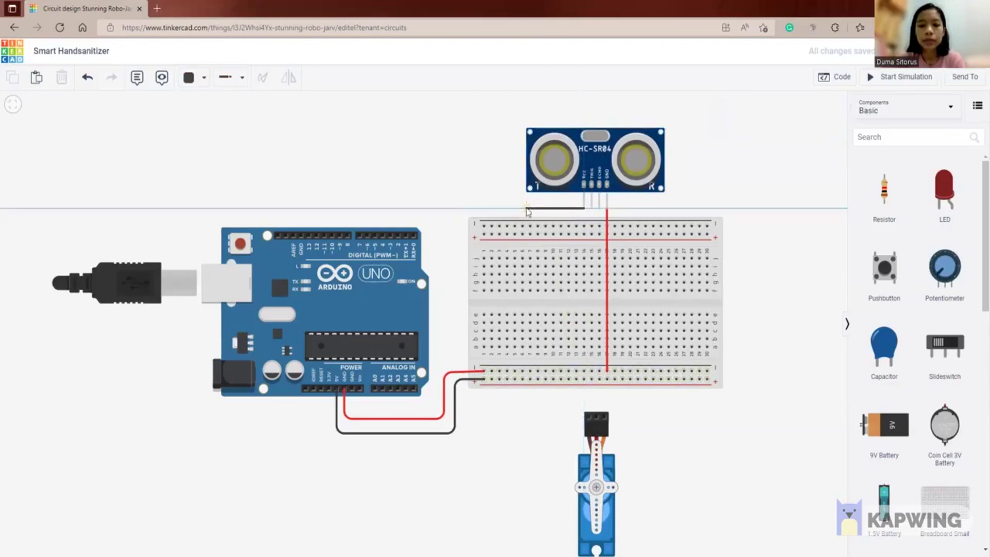
click(528, 209)
click(530, 380)
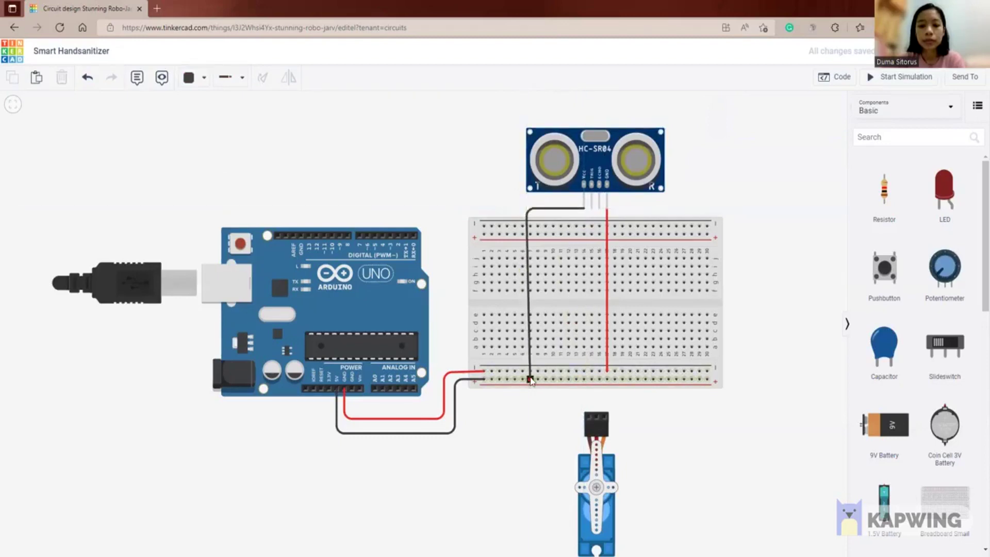
click(523, 380)
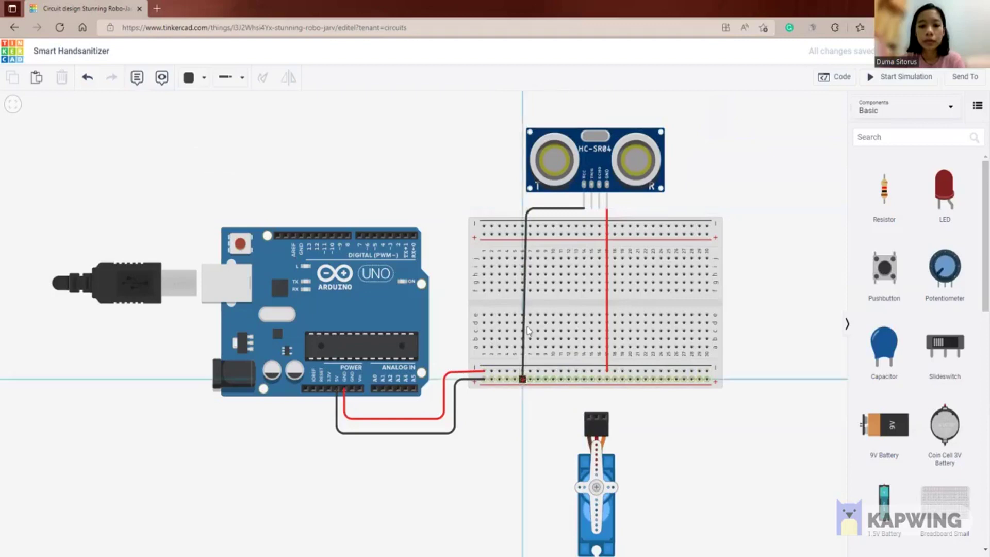
click(526, 330)
drag(526, 209, 523, 208)
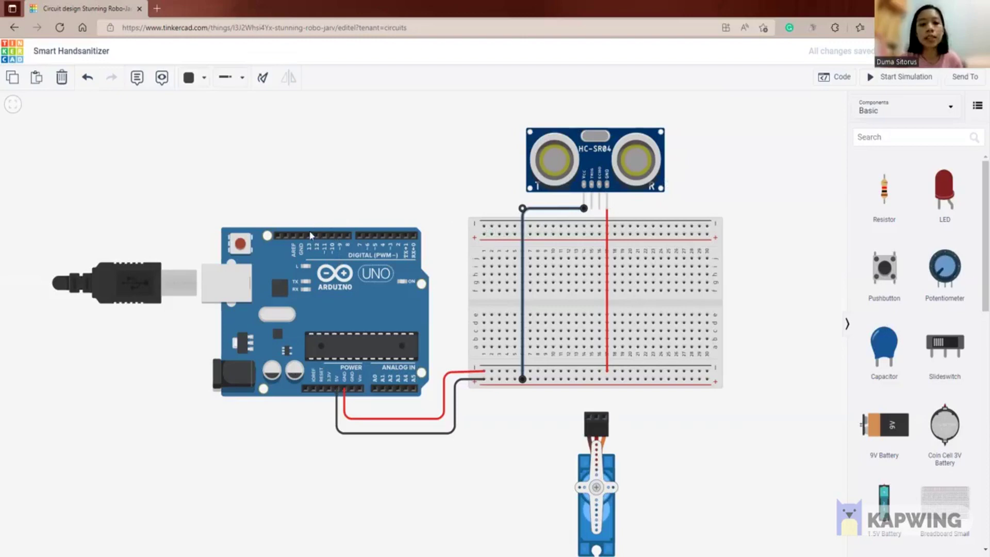
click(204, 78)
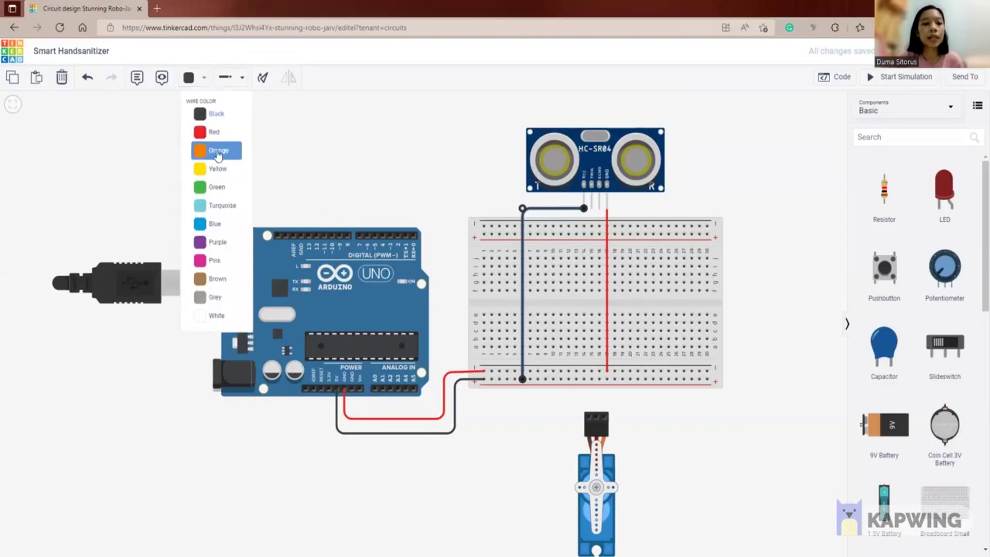
click(217, 155)
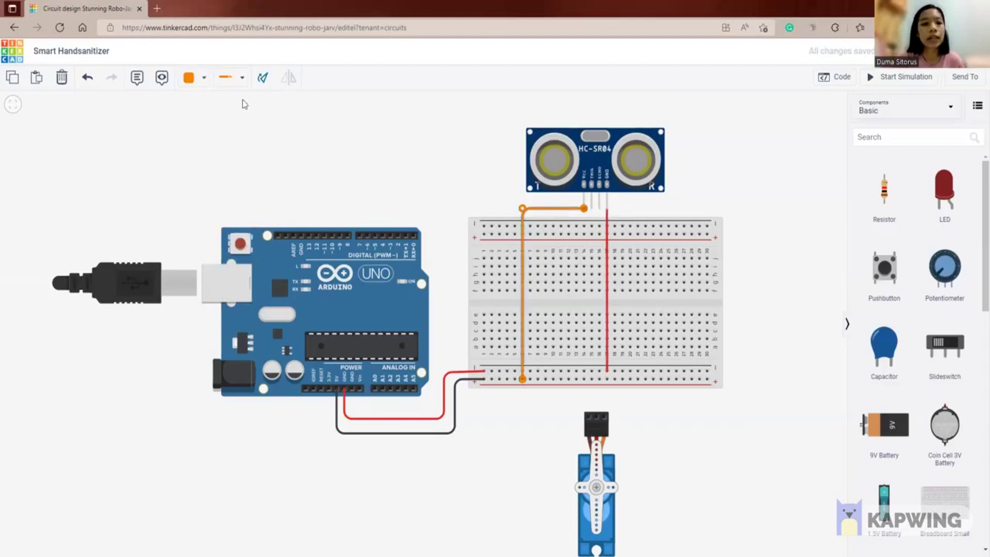
click(203, 77)
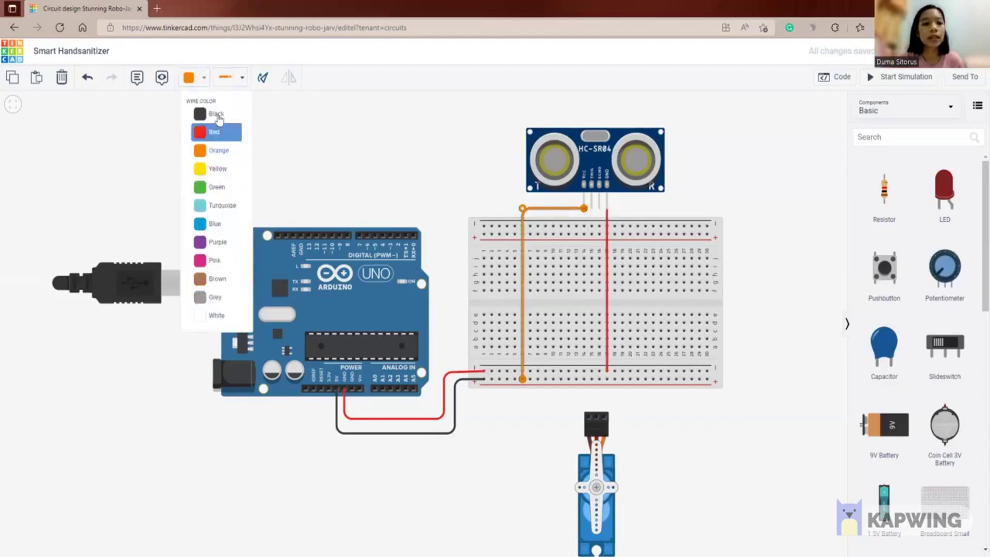
click(218, 114)
click(203, 78)
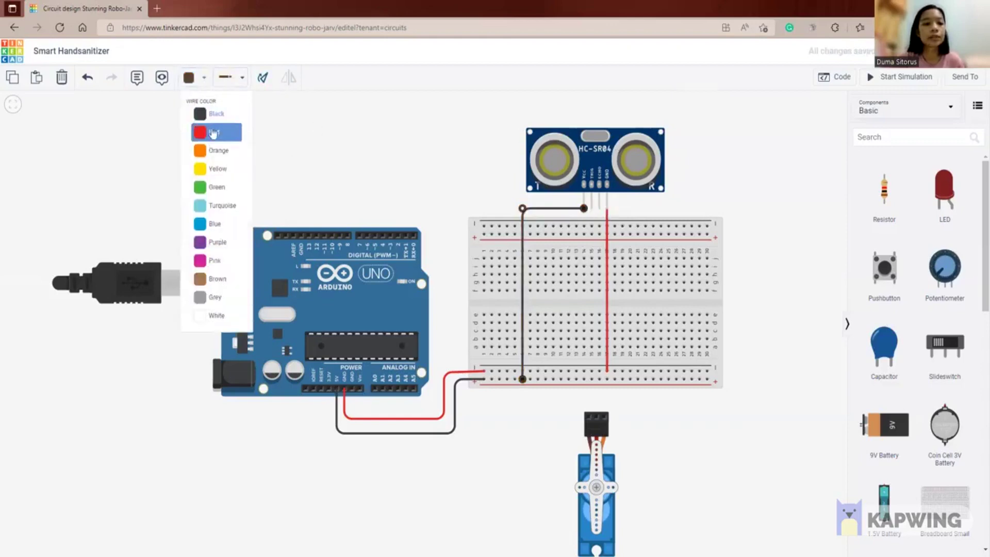
click(402, 139)
- Connect the distance sensor's TRIG pin to the Arduino's D7 pin with an orange wire, routed with right-angle bends above the board
click(201, 78)
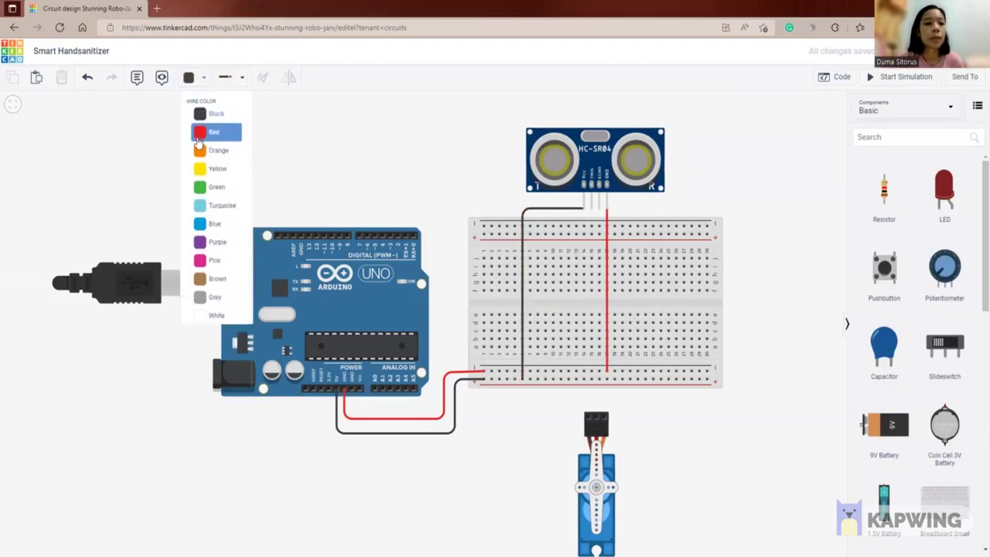
click(202, 151)
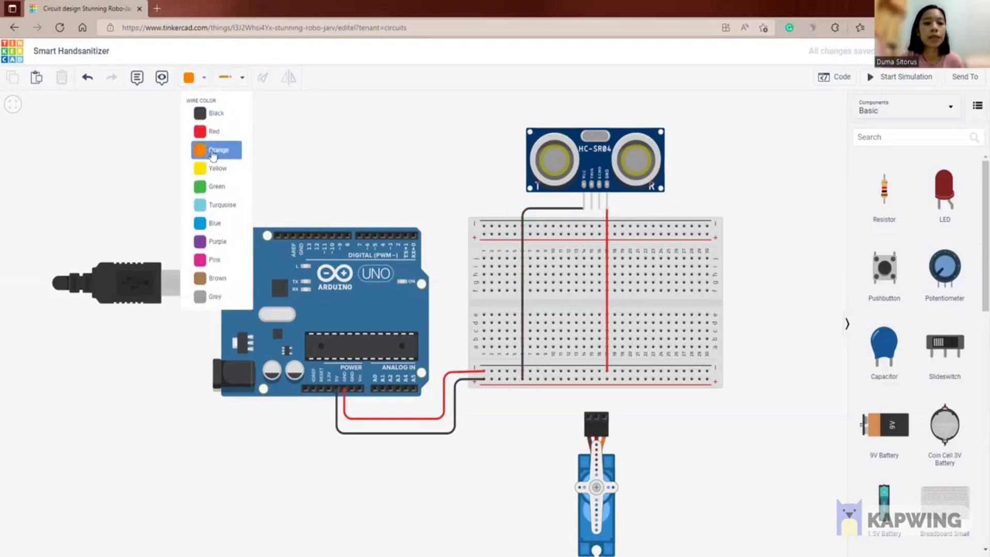
click(592, 209)
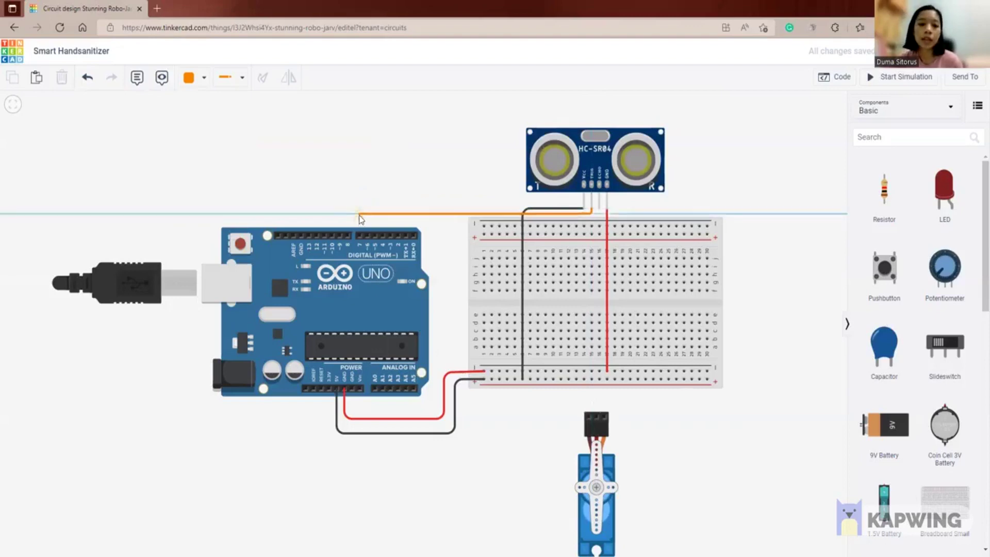
click(360, 214)
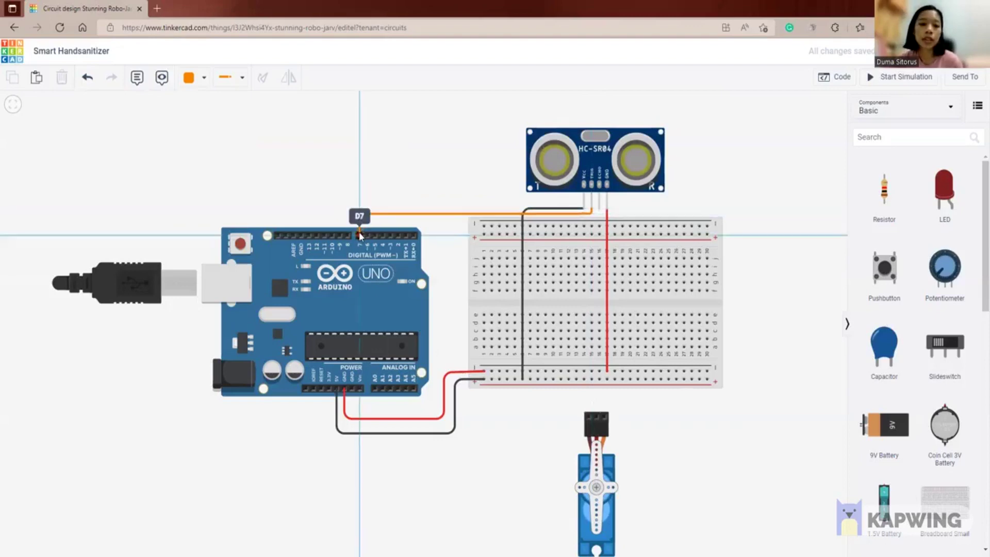
click(360, 235)
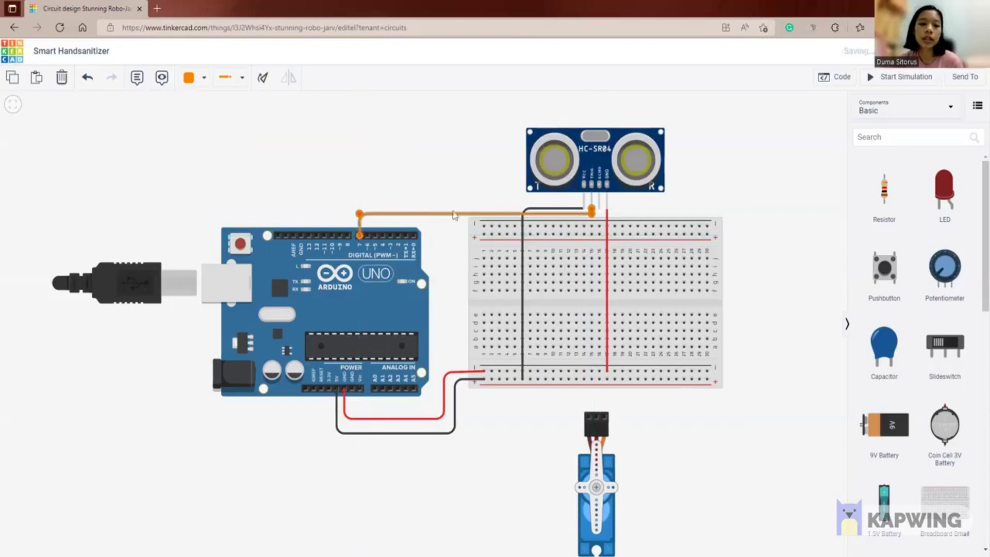
click(205, 83)
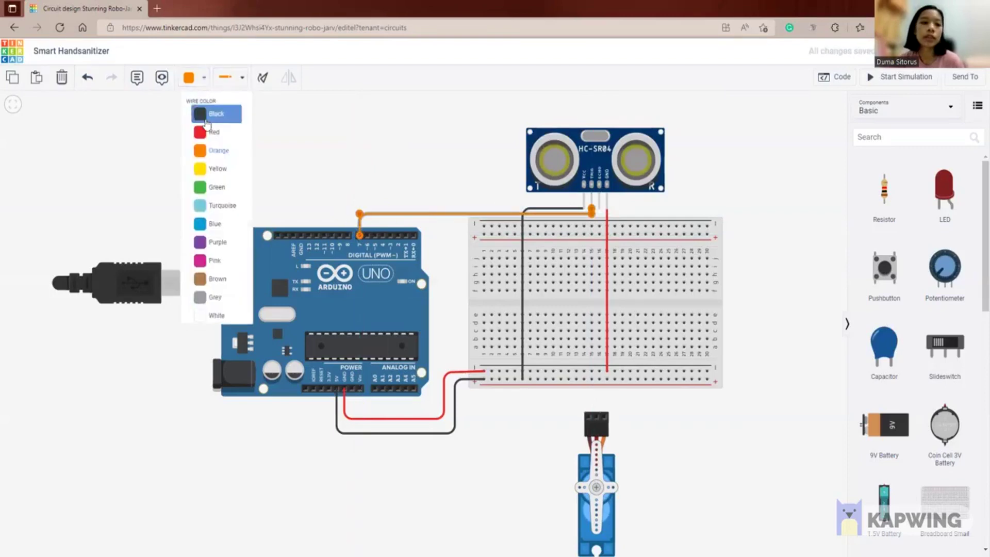
click(218, 189)
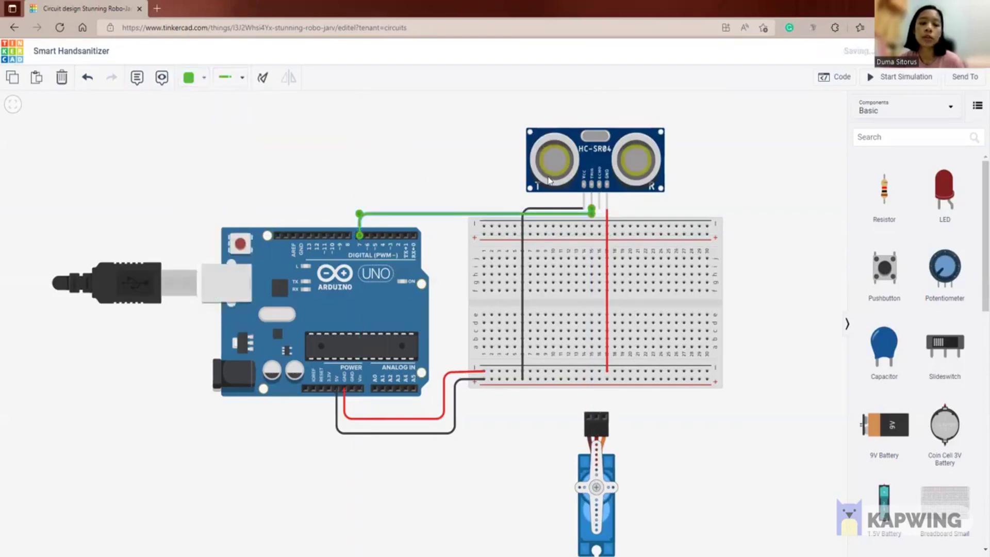
click(202, 81)
click(212, 148)
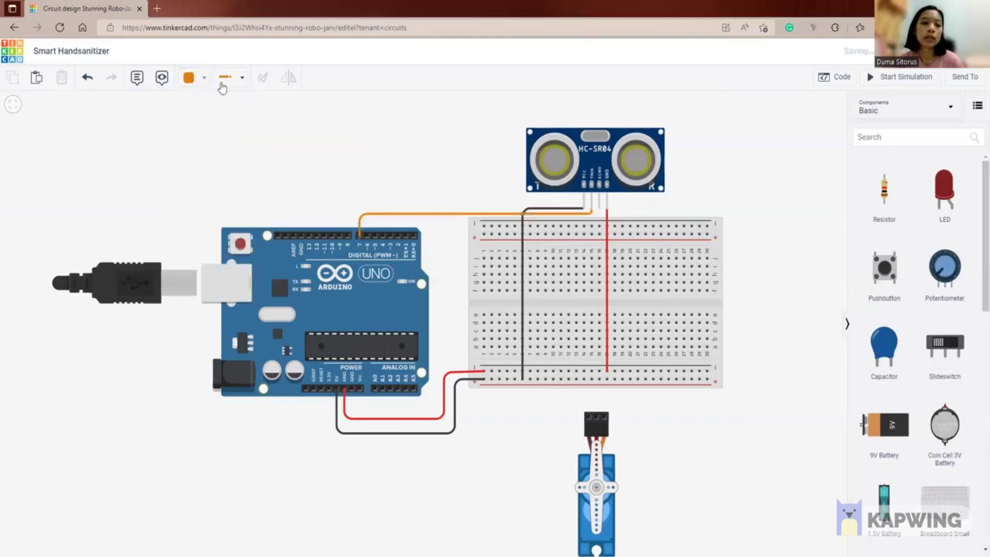
- Connect the distance sensor's ECHO pin to the Arduino's D6 pin with a green wire, routed just below the orange wire
click(205, 82)
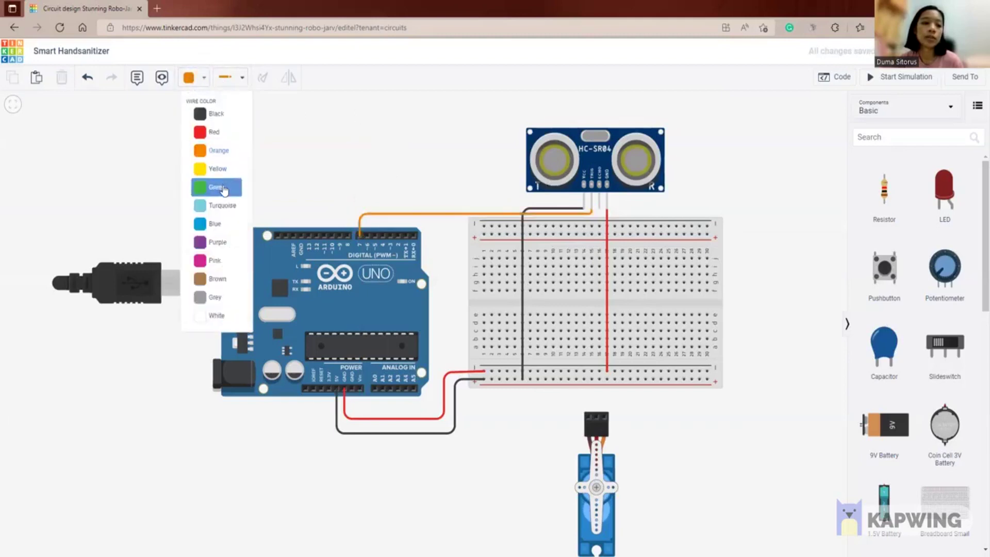
click(216, 188)
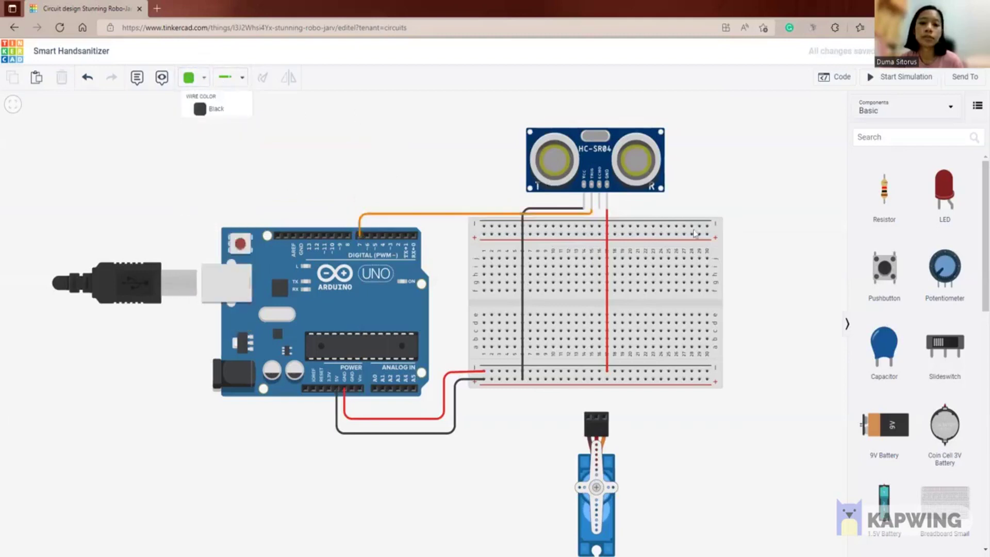
click(599, 209)
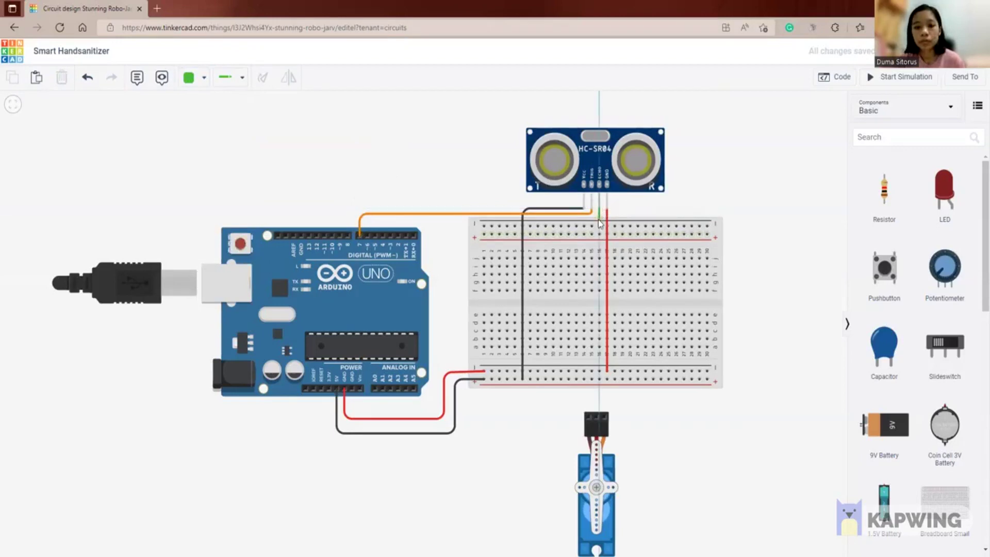
click(599, 220)
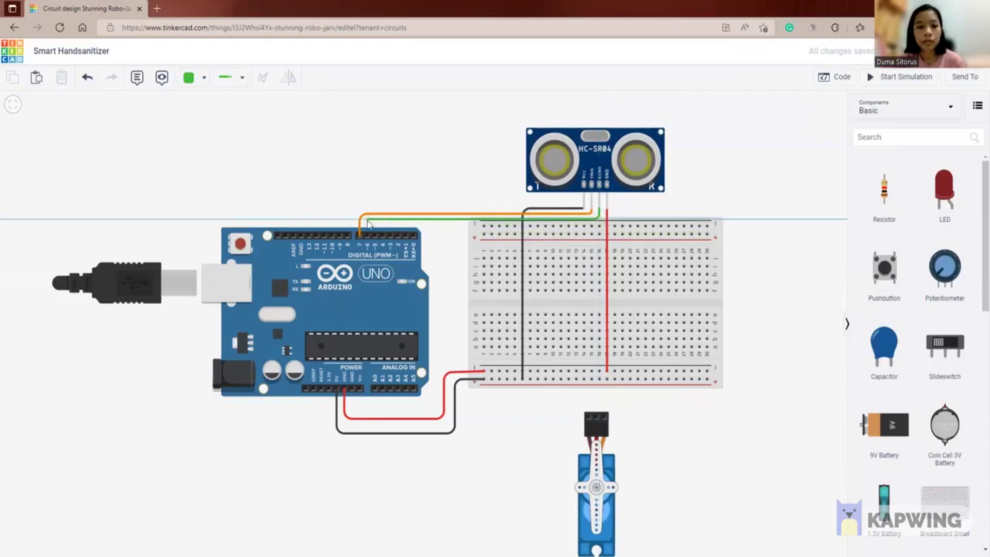
click(367, 221)
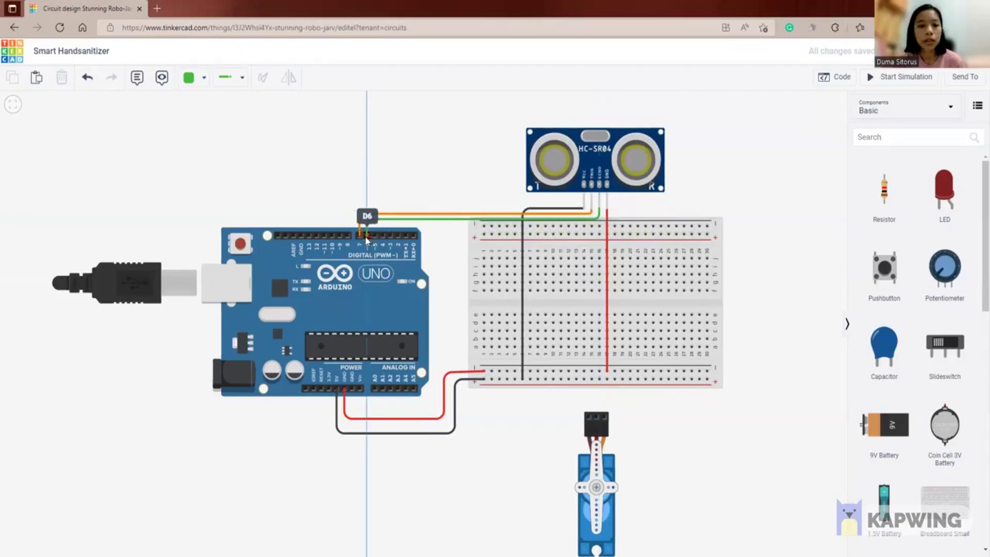
click(367, 237)
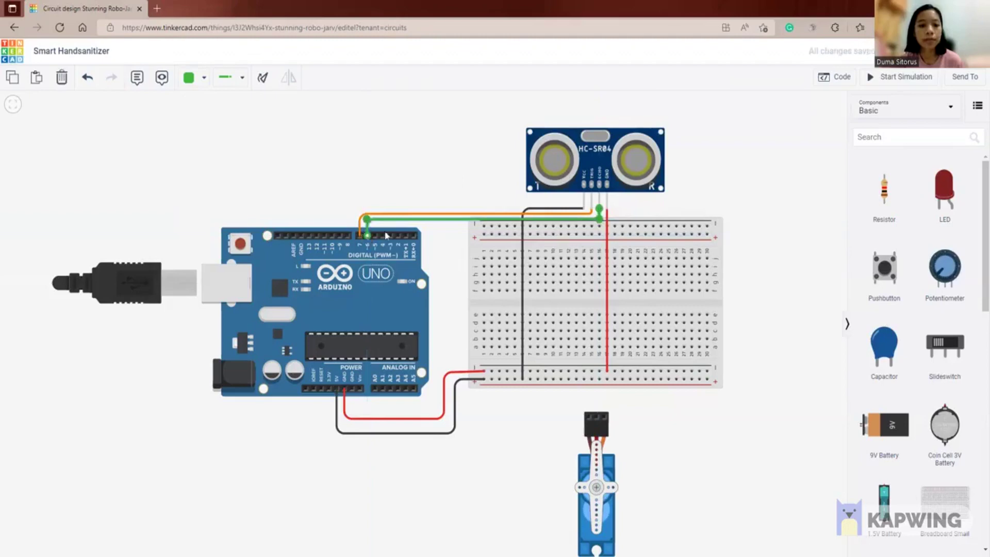
- Move the distance sensor slightly upward, farther away from the breadboard
drag(614, 136, 614, 117)
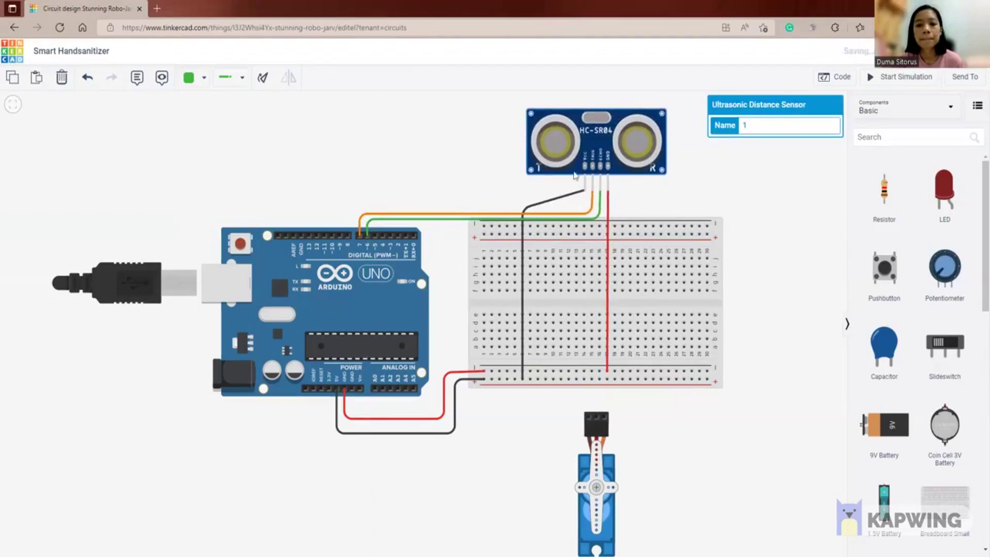
mouse_move(530, 207)
mouse_down()
mouse_move(527, 198)
mouse_move(534, 205)
mouse_up()
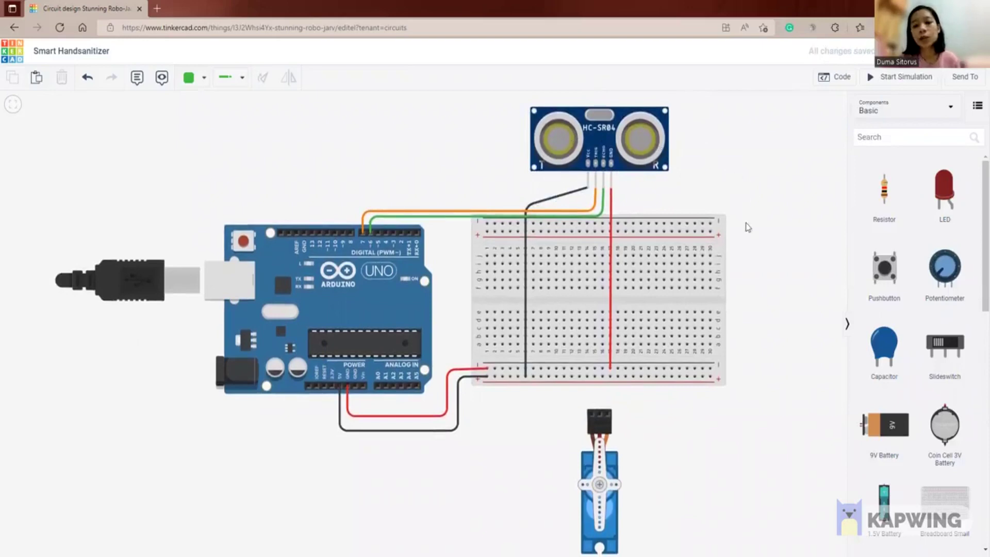
scroll(785, 269, down, 1)
scroll(789, 316, up, 1)
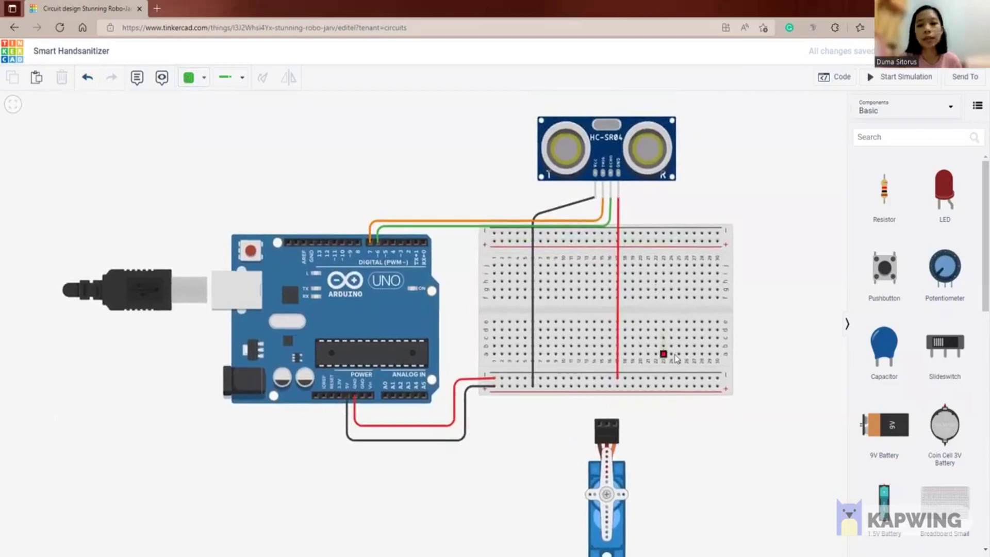
- Connect the micro servo's ground pin to the lower negative rail with a red wire and nudge the servo to straighten the wire
click(190, 78)
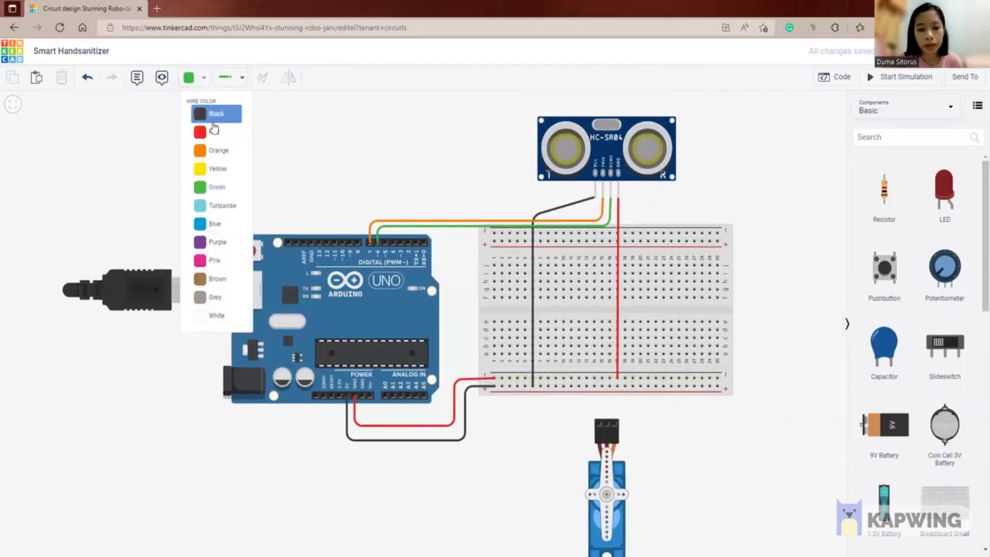
click(214, 132)
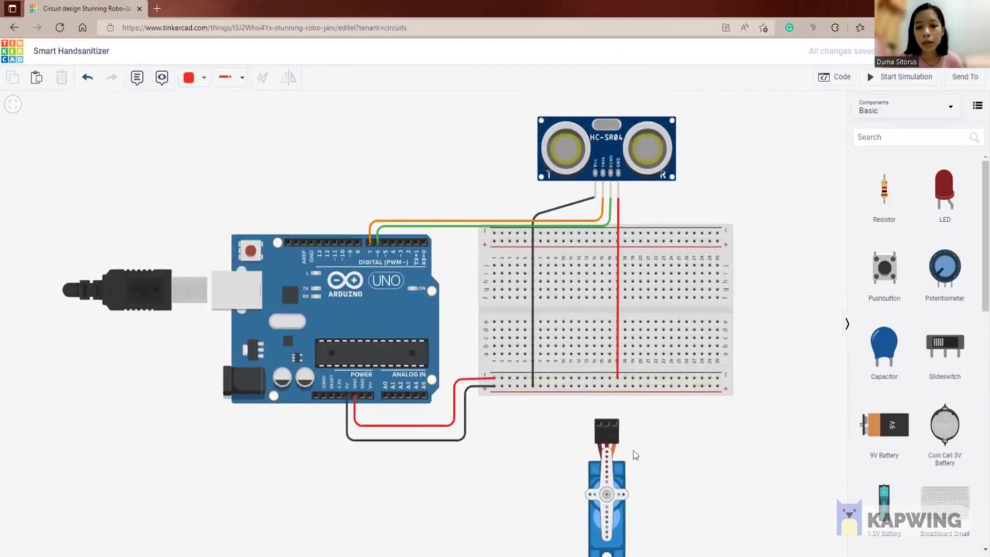
click(600, 425)
click(602, 380)
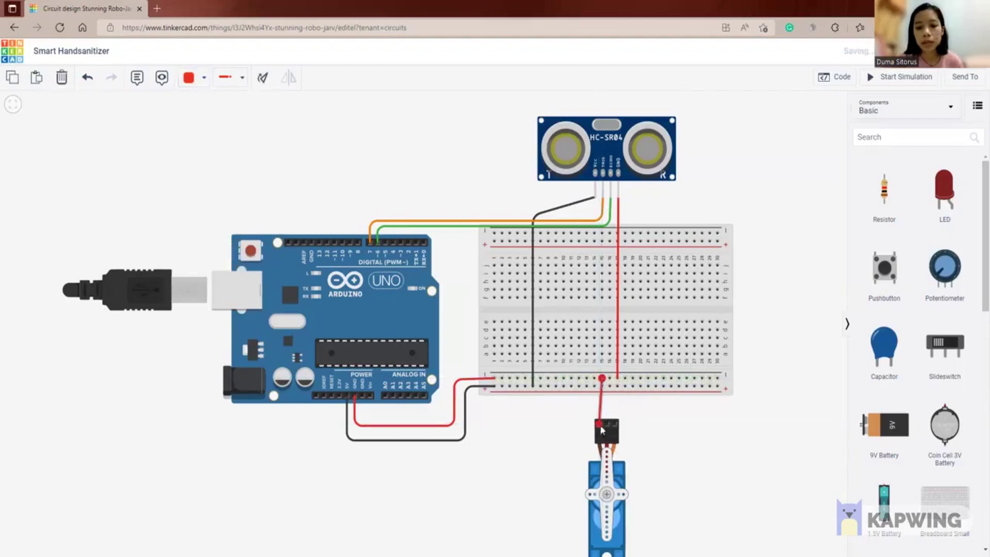
click(609, 435)
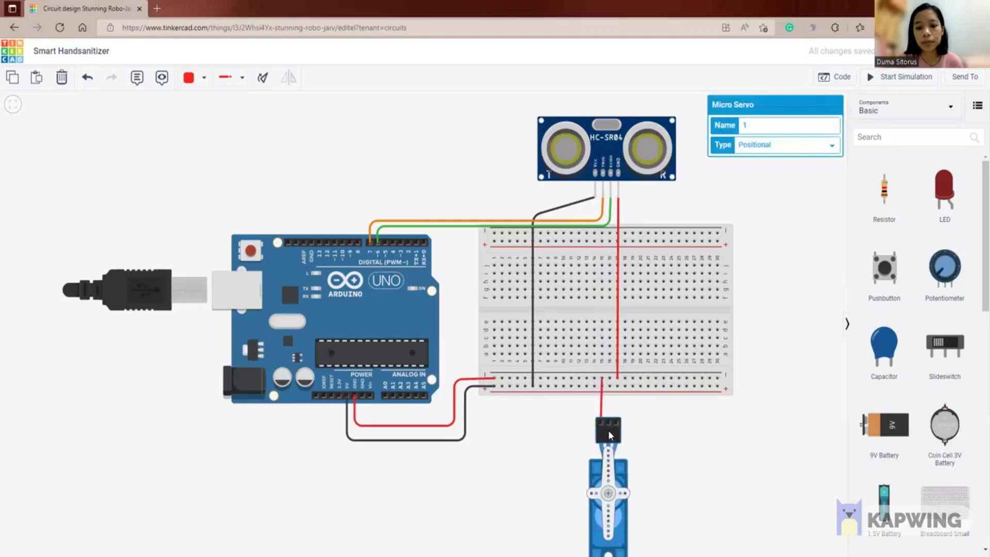
drag(609, 431, 611, 432)
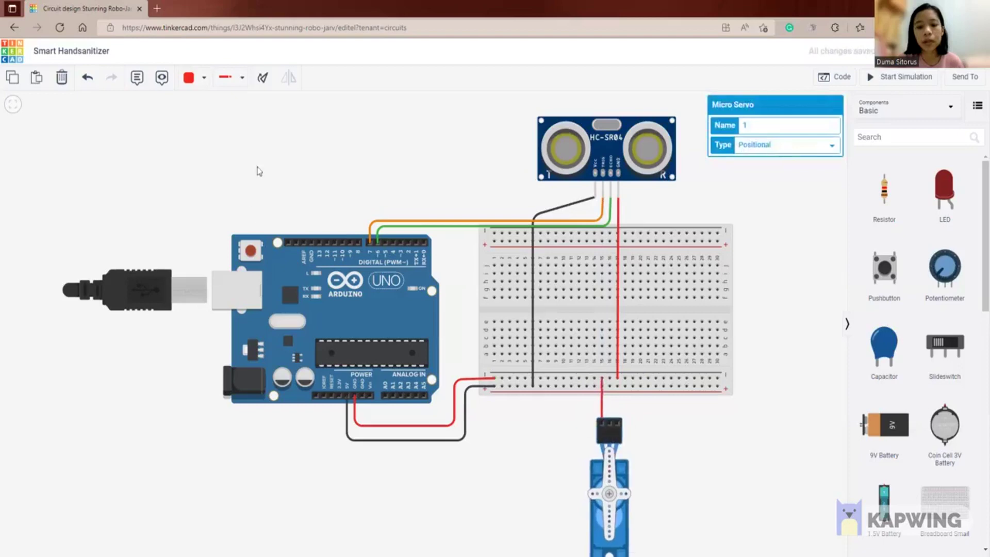
- Connect the lower positive rail to the micro servo's middle power pin with a straight black wire
click(204, 83)
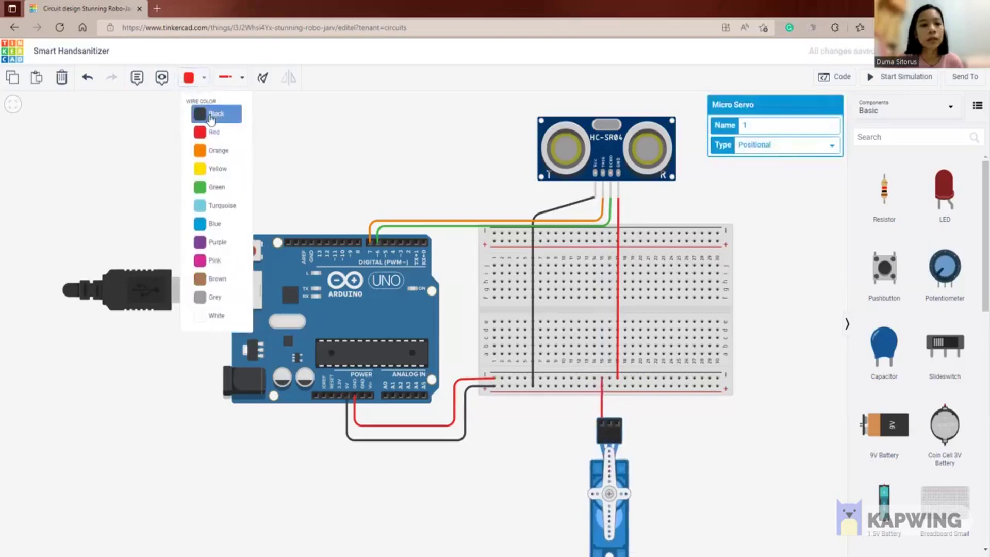
click(209, 277)
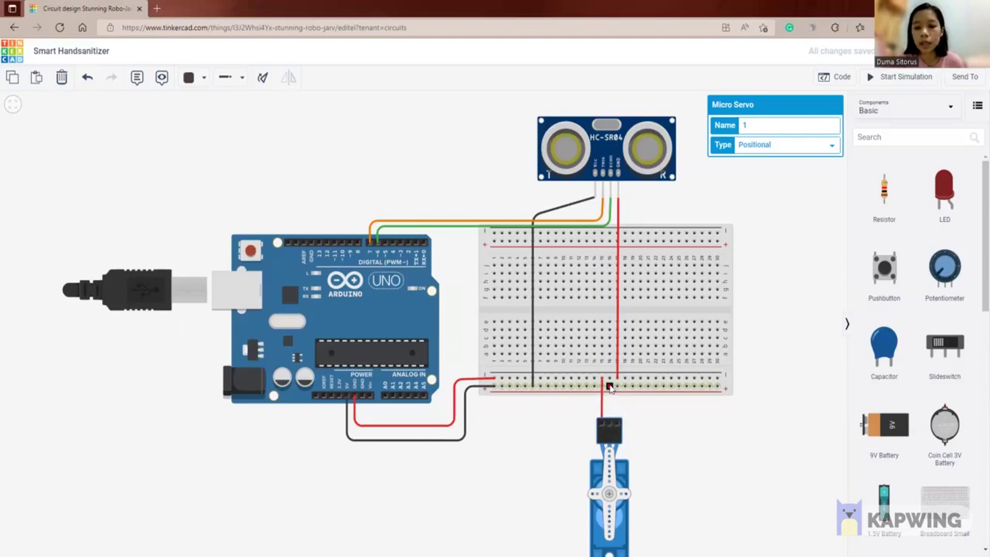
click(610, 385)
click(609, 423)
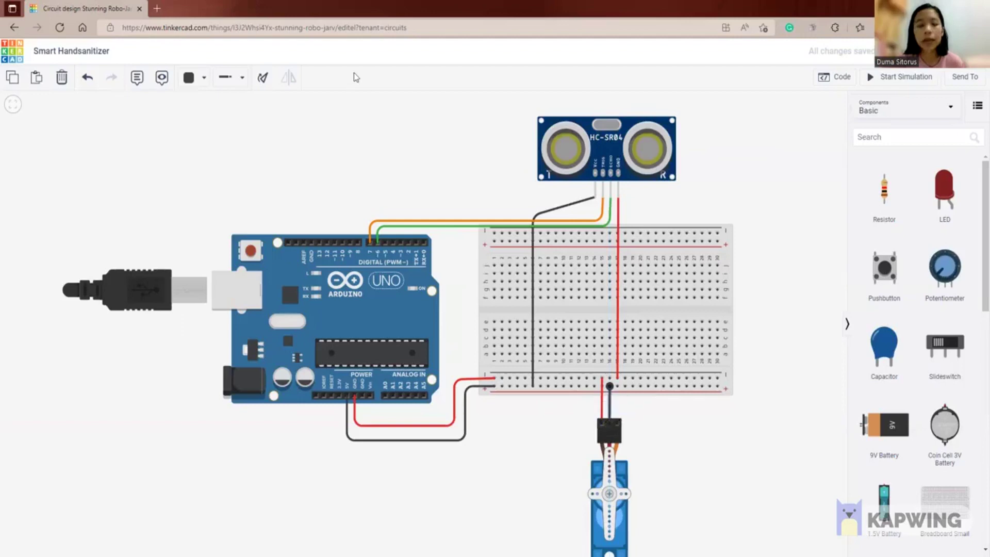
- Colour the servo's power wire purple and wire the servo's Signal pin to the Arduino's D5 pin in purple, routed between Arduino and breadboard
click(204, 78)
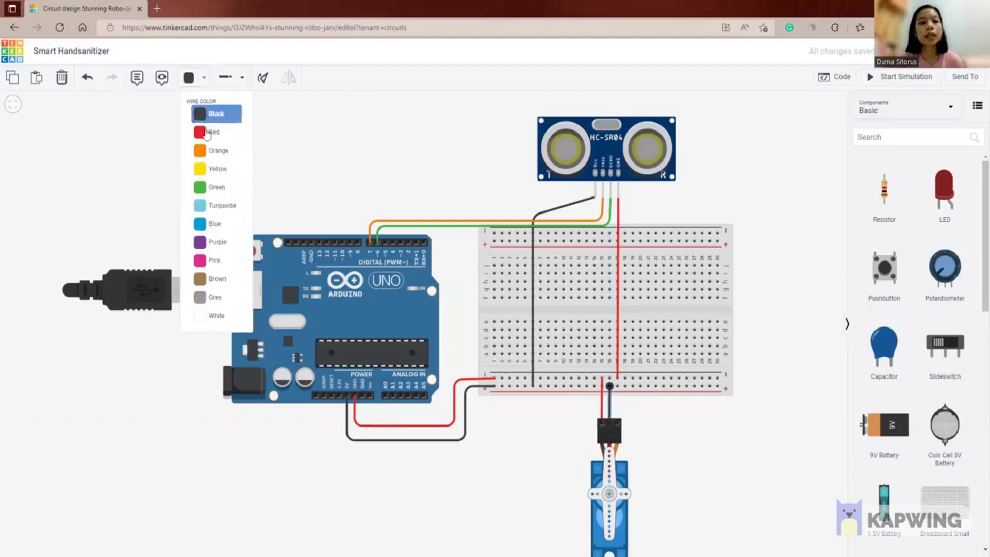
click(212, 241)
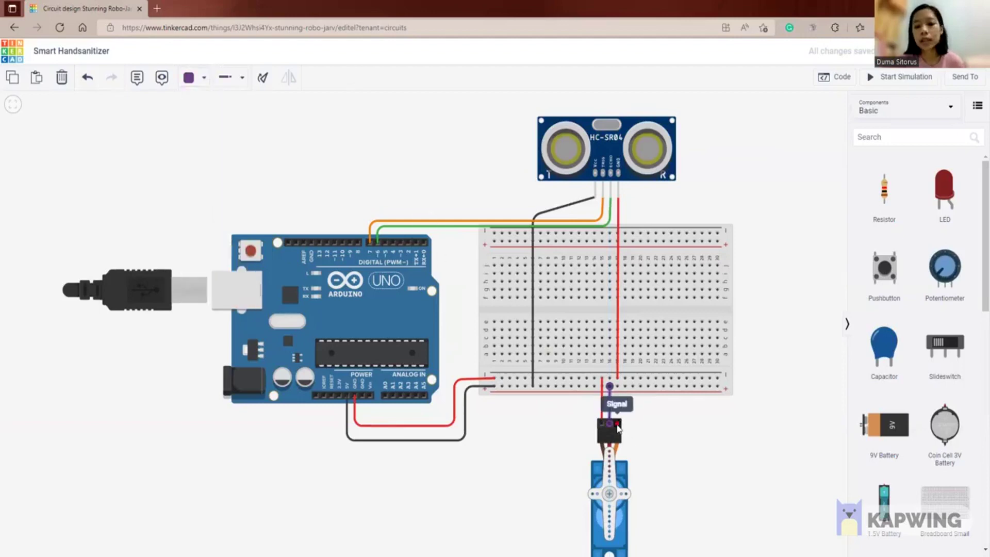
click(617, 386)
click(617, 407)
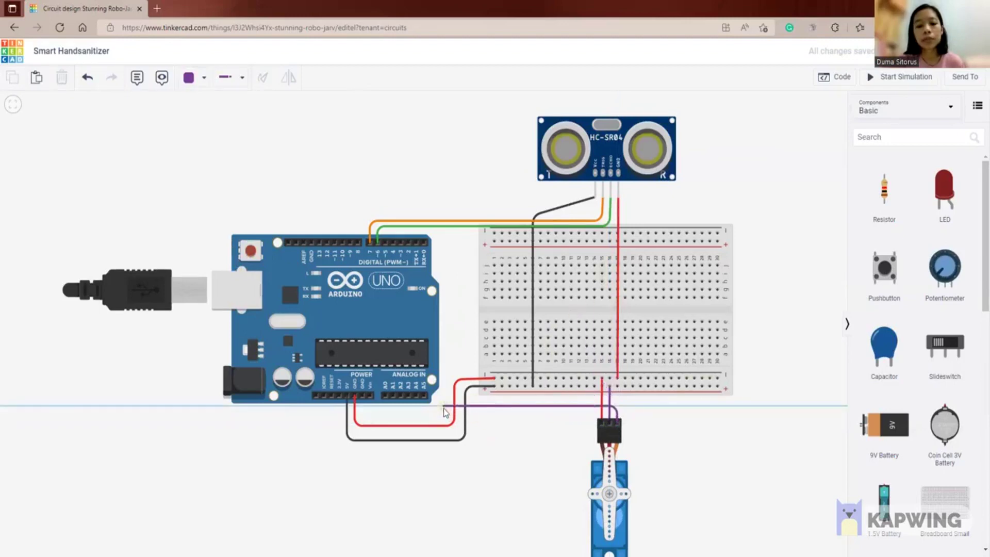
click(445, 407)
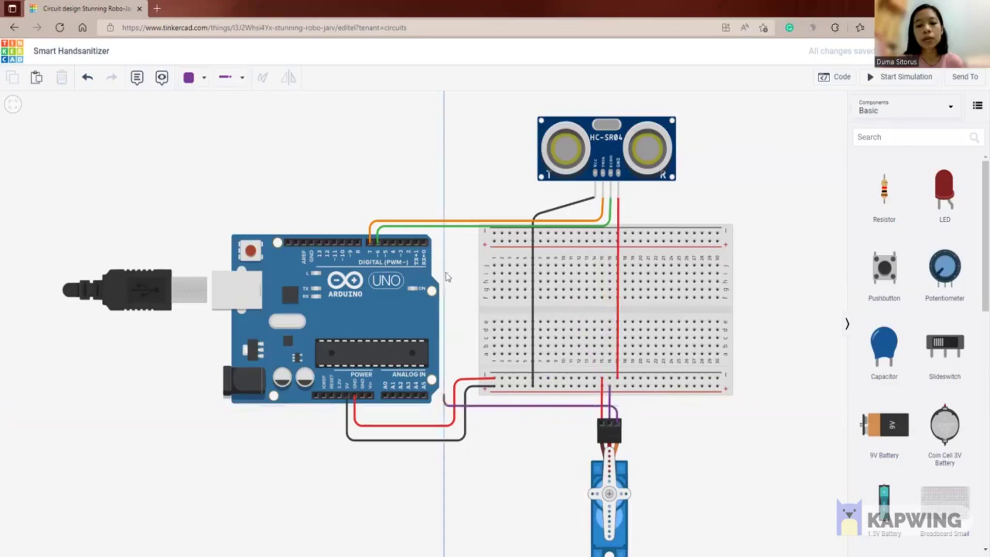
click(444, 231)
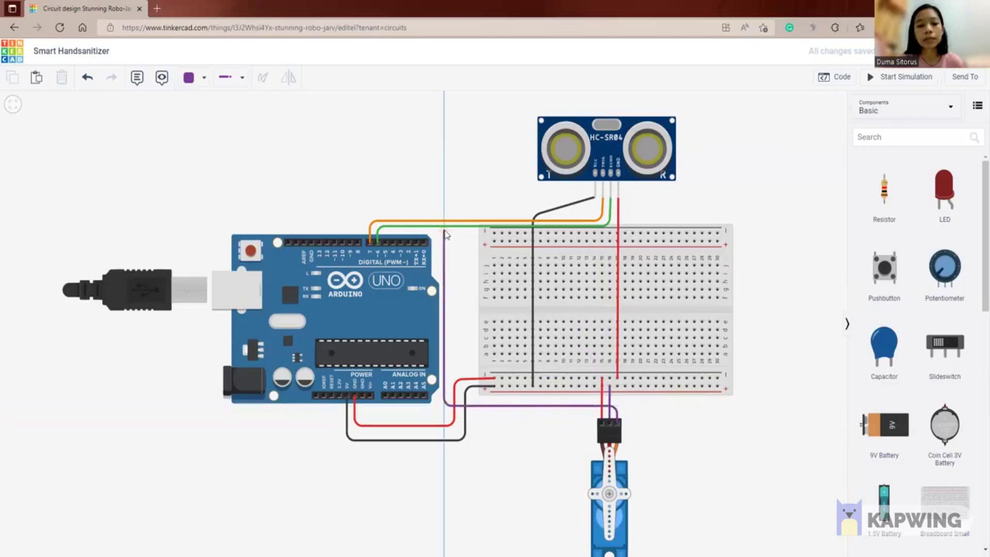
click(385, 243)
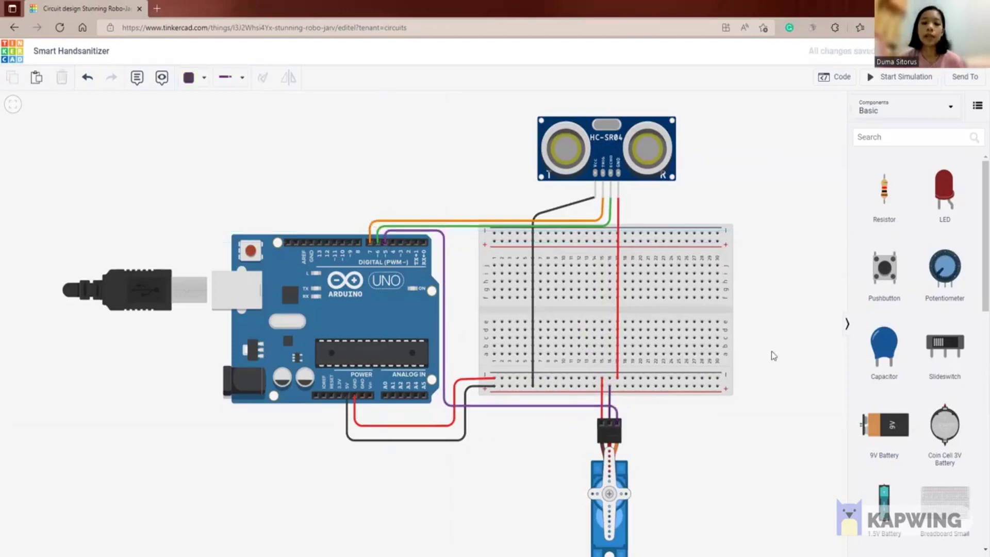
- Straighten the black wire from the distance sensor's VCC pin by moving its bend level with the pin, forming a right angle
click(539, 214)
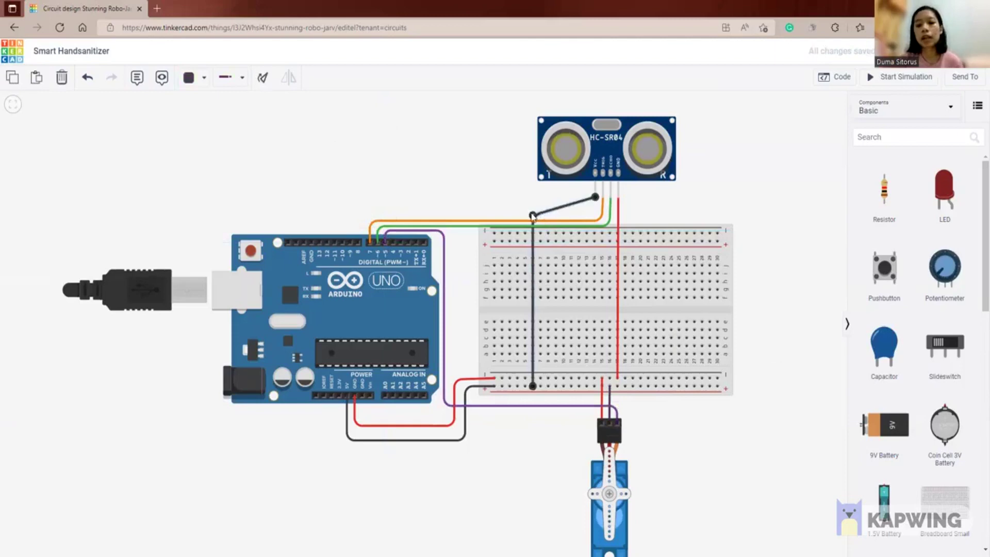
drag(533, 216, 533, 197)
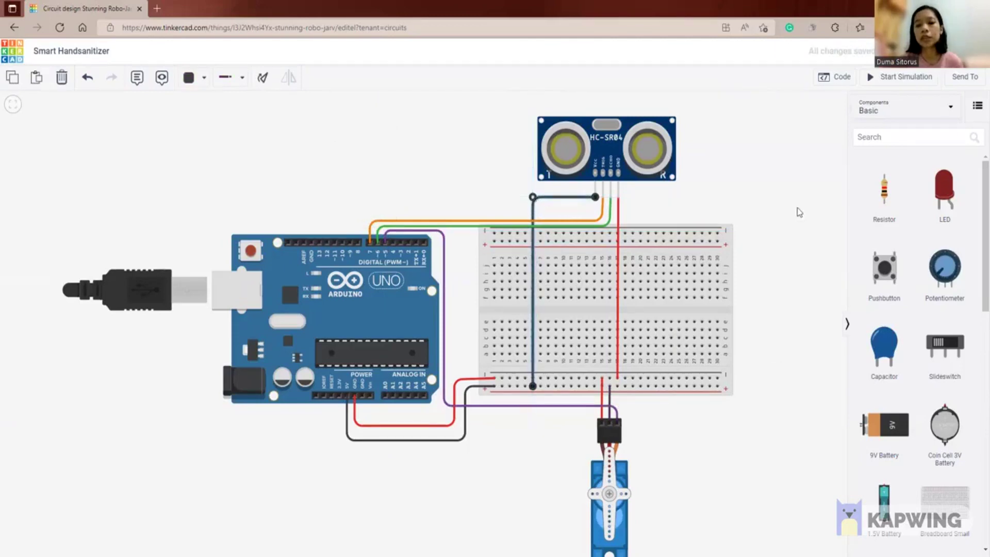
click(747, 181)
drag(746, 178, 722, 169)
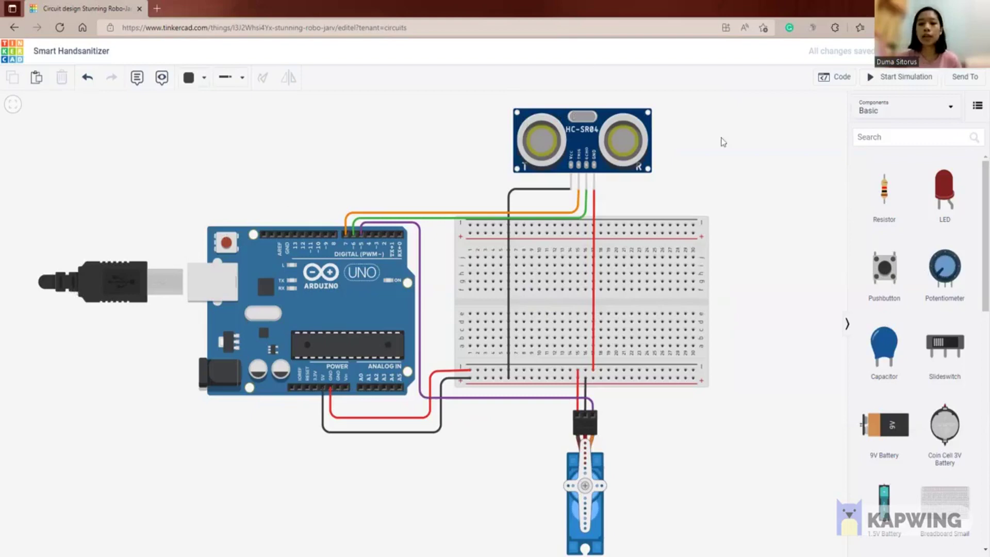
- Open the Arduino's code editor and switch it from Blocks to Text mode, accepting the loss of the blocks
click(841, 78)
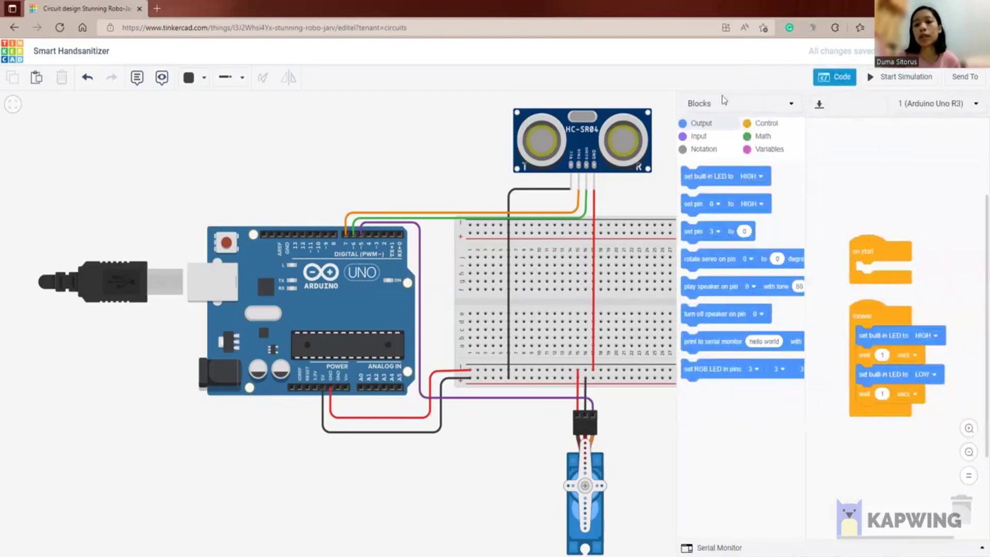
click(792, 103)
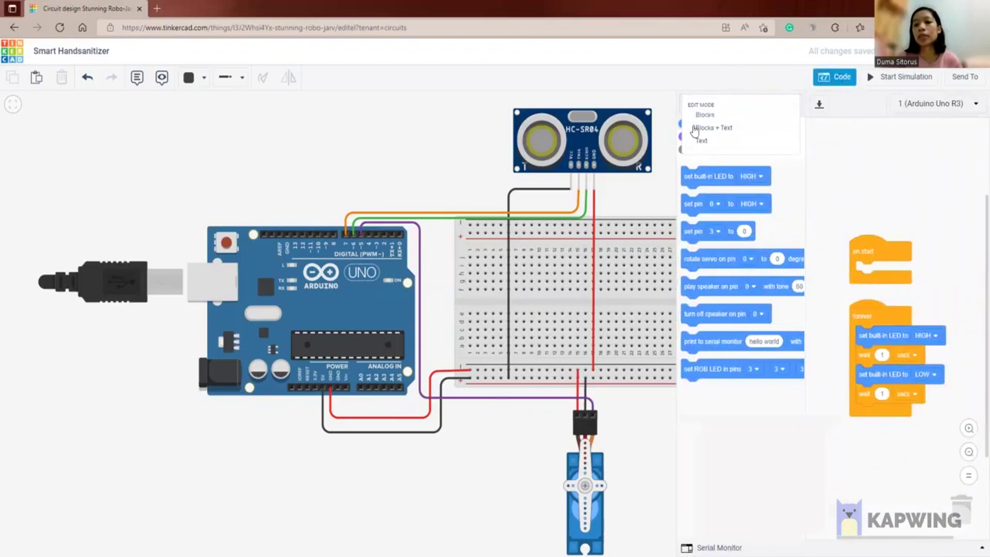
click(701, 143)
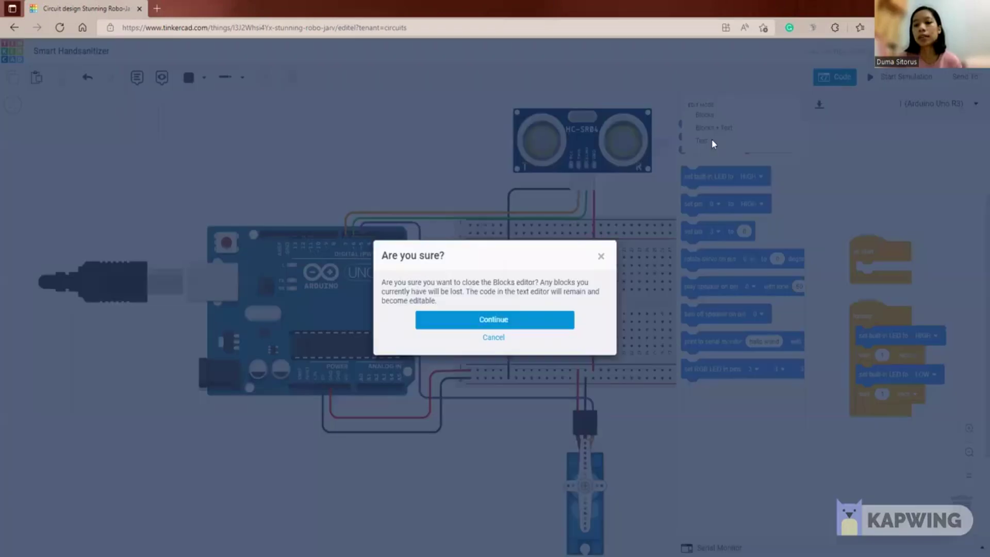
click(496, 322)
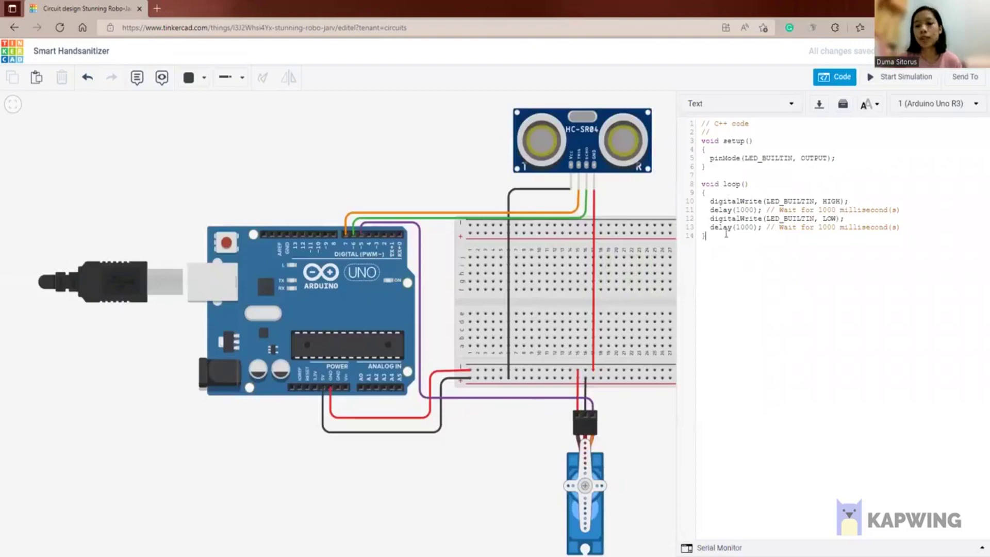
- Replace all of the default blink code with the copied hand sanitizer sketch that starts with #include <Servo.h>
drag(718, 236, 701, 127)
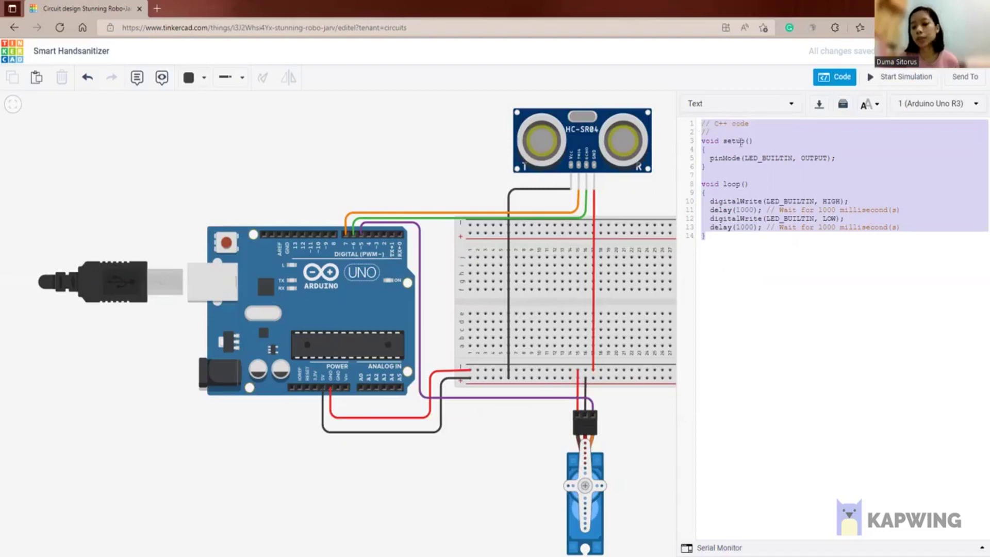
key(BackSpace)
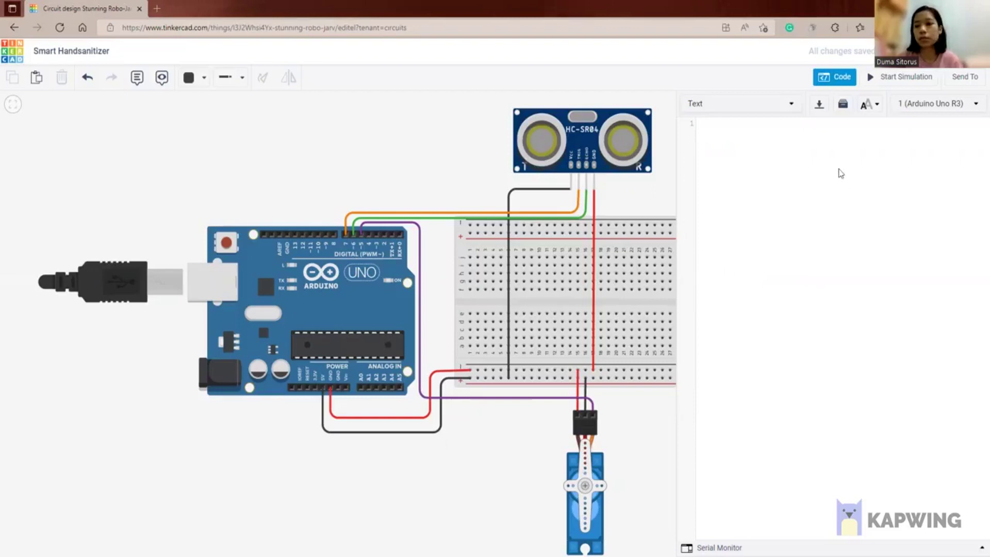
key(ctrl+v)
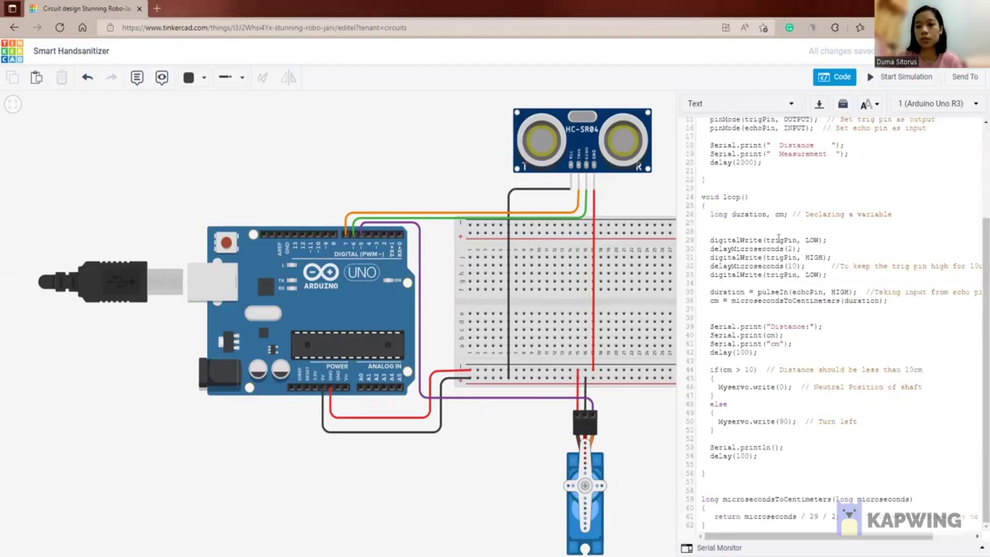
scroll(779, 237, up, 5)
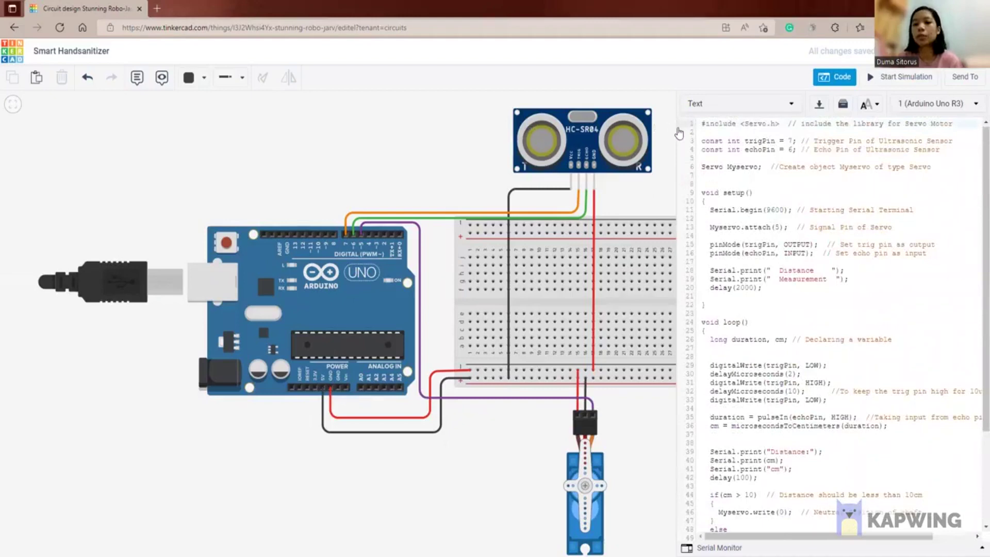
- Widen the code editor to fit the full code lines and set its font size to Medium
drag(679, 133, 453, 151)
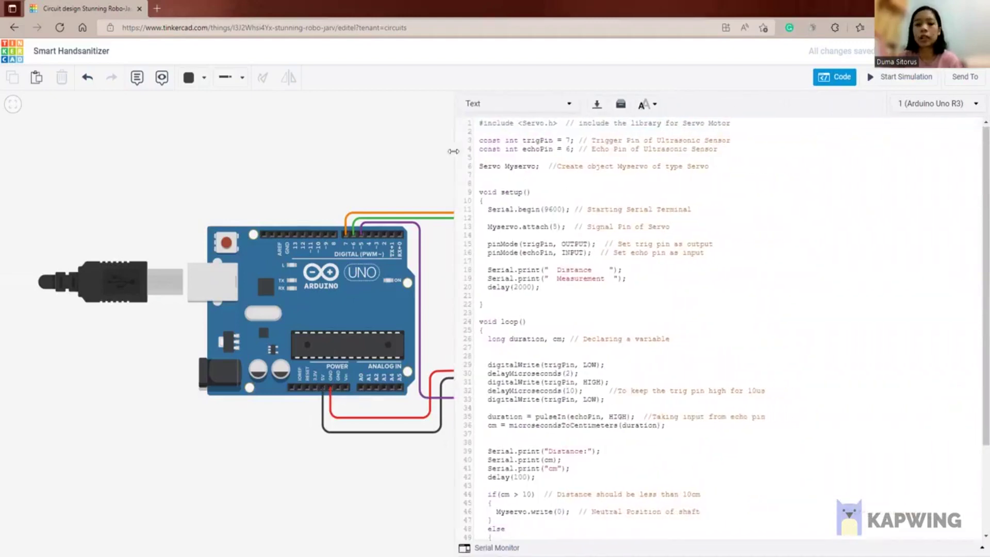
click(651, 105)
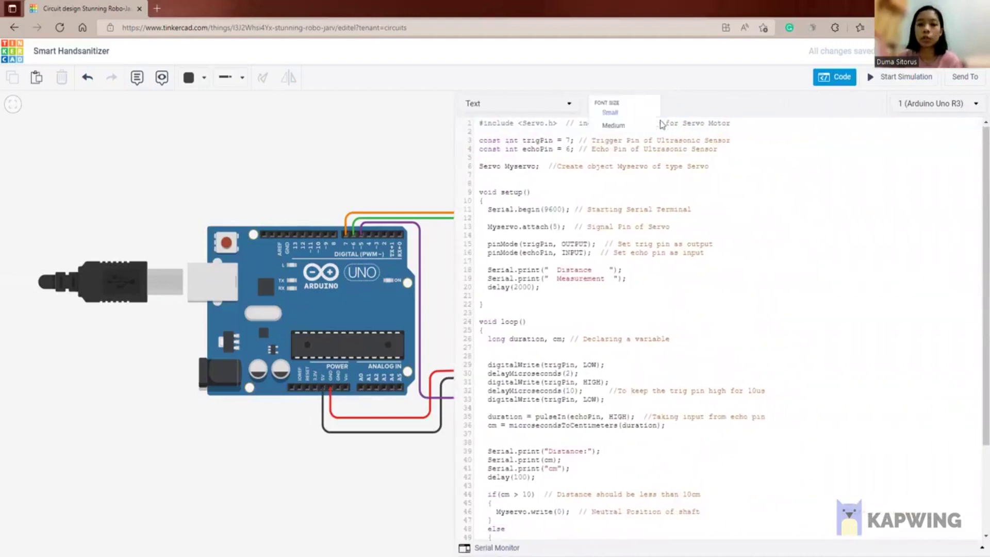
click(632, 130)
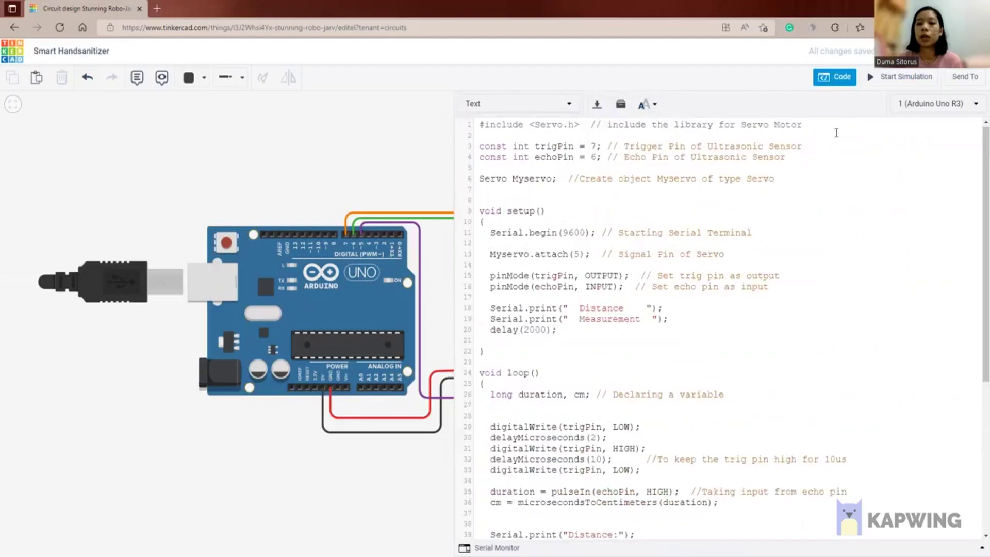
- Examine the Servo library include and the trigPin and echoPin declarations, comparing them with the wiring in the circuit
click(837, 133)
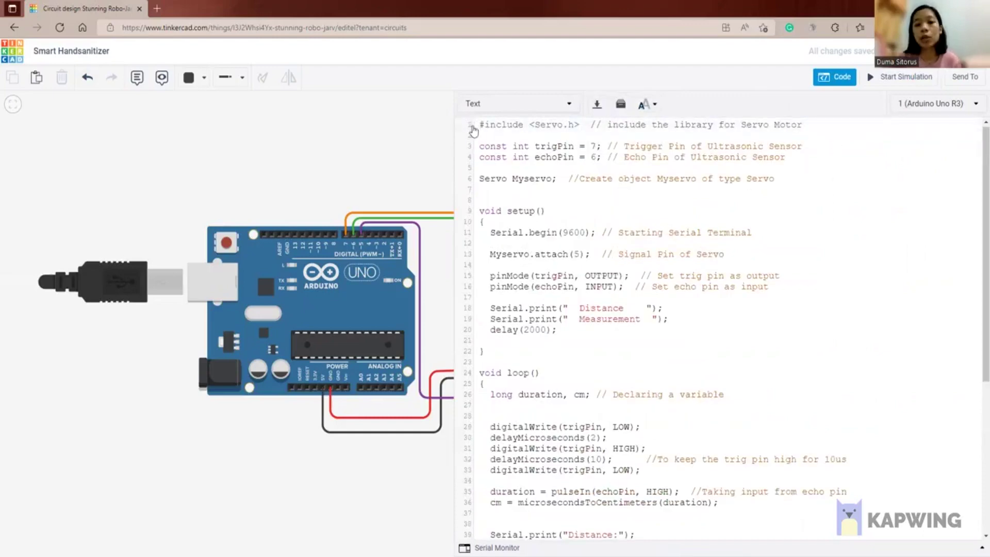
click(472, 128)
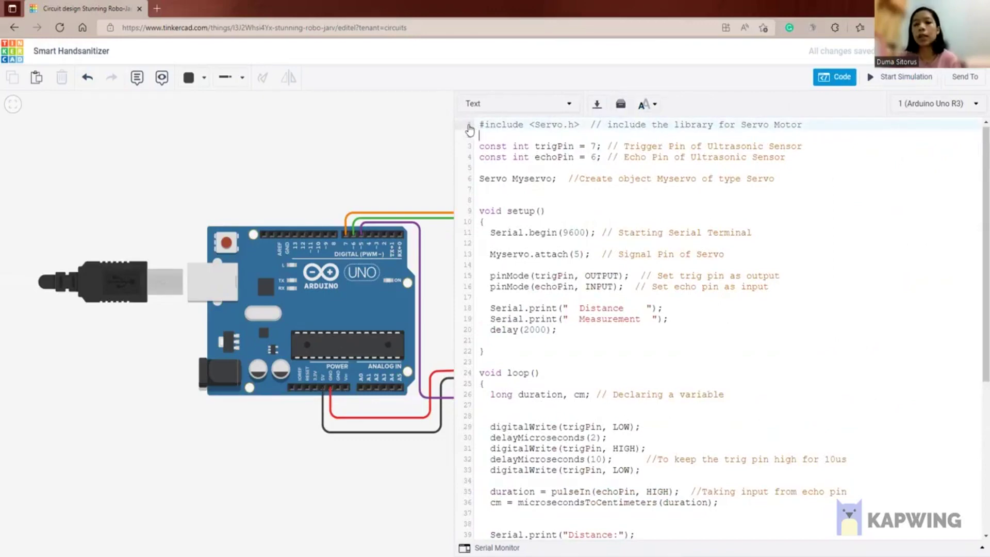
click(467, 135)
drag(410, 173, 109, 114)
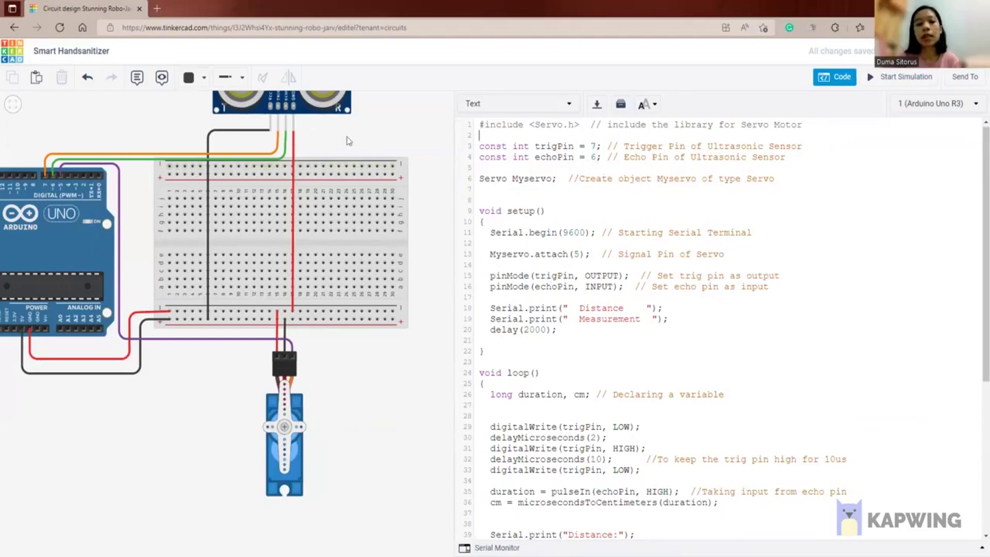
drag(358, 138, 449, 152)
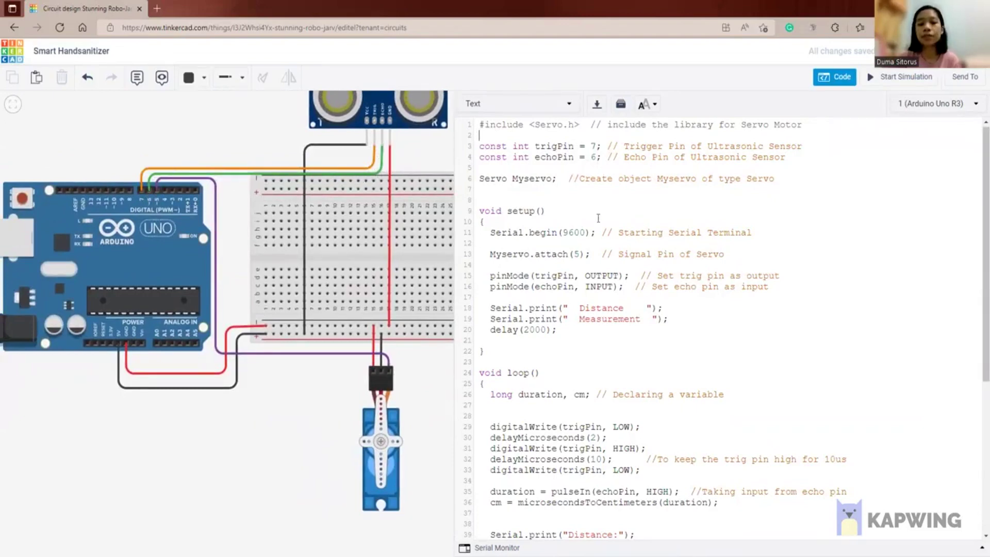
scroll(528, 191, down, 2)
scroll(528, 191, down, 2)
scroll(520, 185, up, 4)
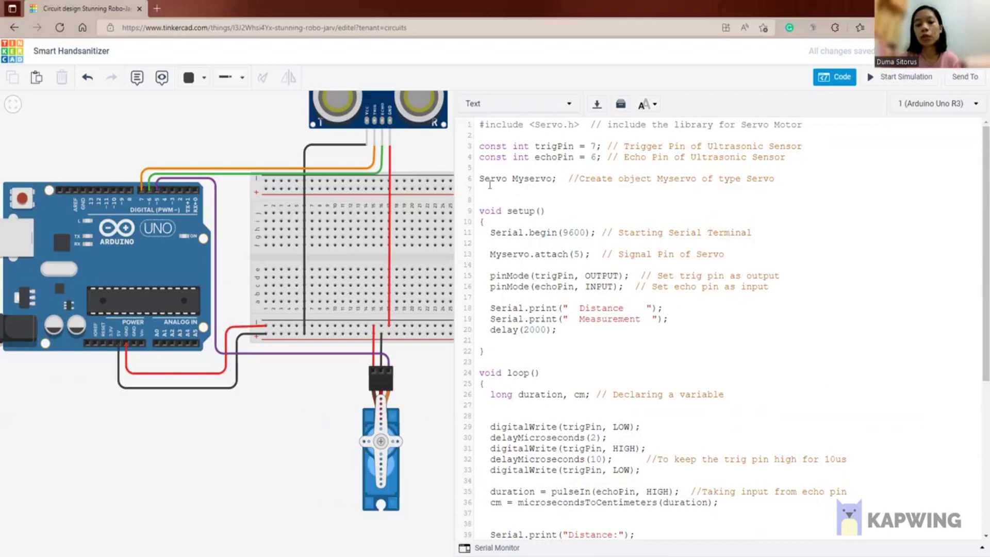
- Read through the setup() function and on into loop(), checking the pin modes, serial output and servo conditions
scroll(495, 181, down, 3)
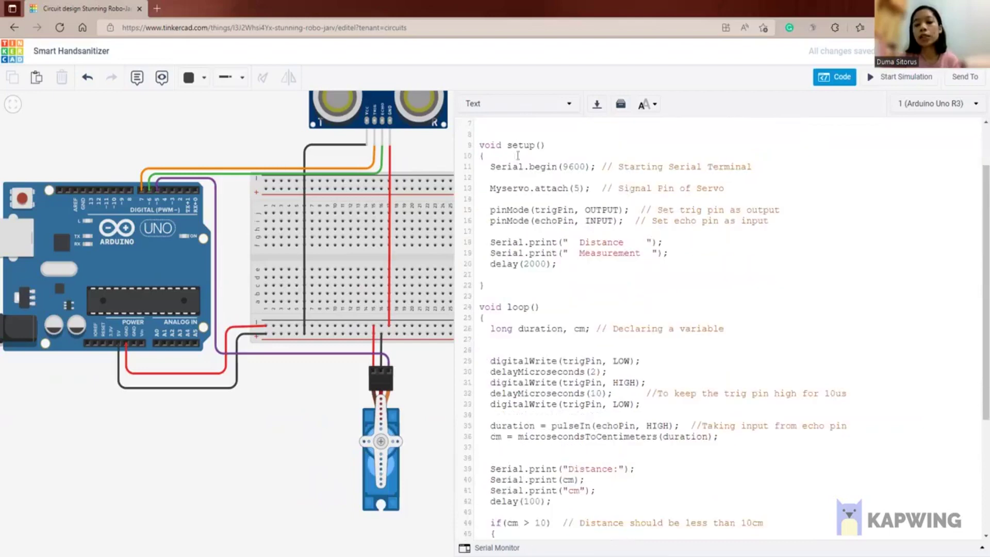
scroll(626, 137, down, 3)
scroll(607, 213, up, 3)
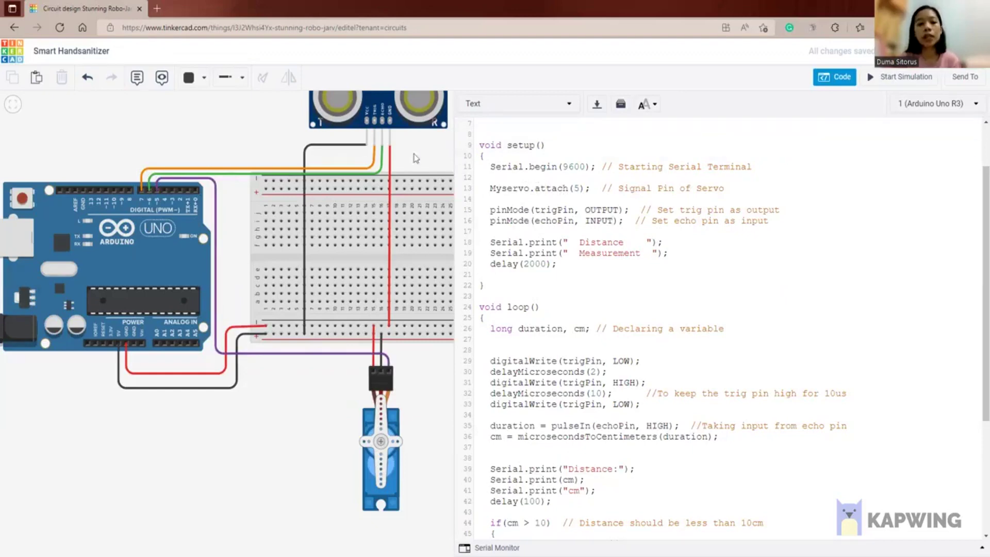
scroll(640, 237, down, 2)
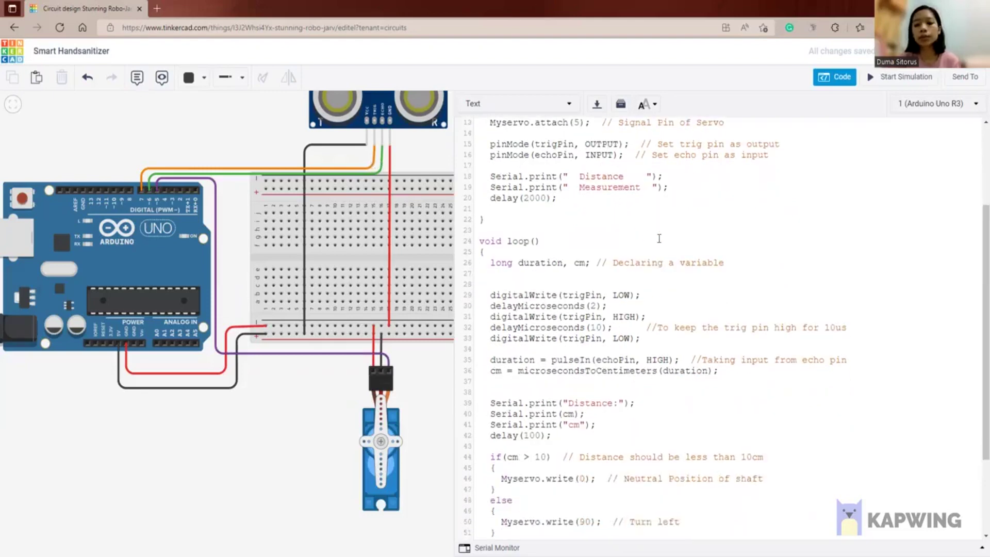
scroll(674, 236, down, 2)
scroll(673, 236, down, 2)
scroll(673, 236, up, 2)
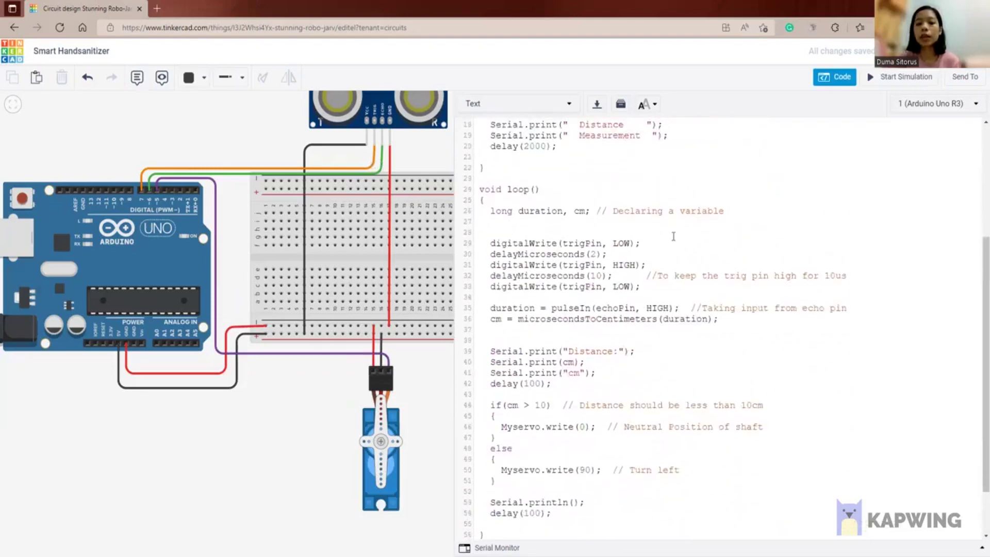
scroll(674, 236, down, 2)
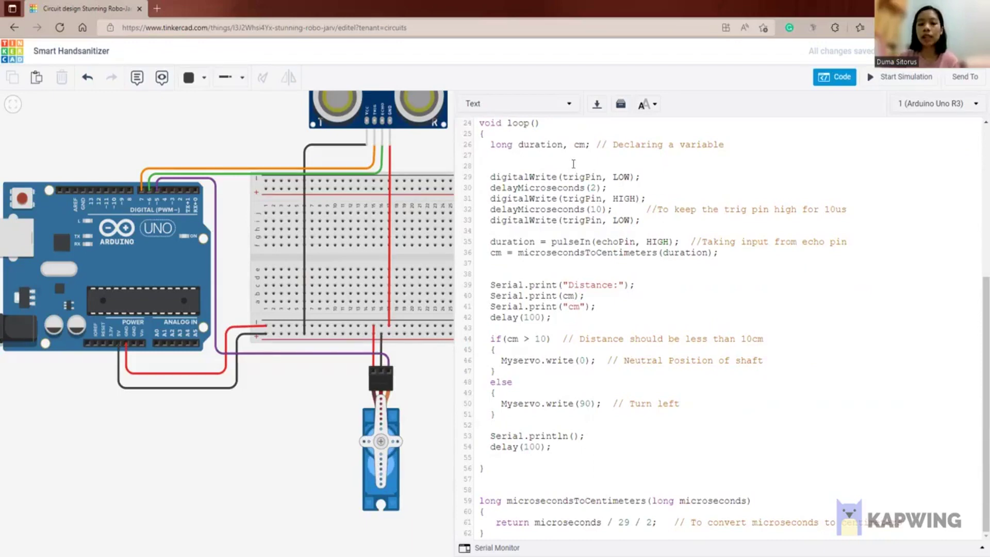
- Examine how loop() reads the echo pulse duration, converts it to centimetres and drives the servo, checking against the distance sensor
drag(418, 178, 409, 229)
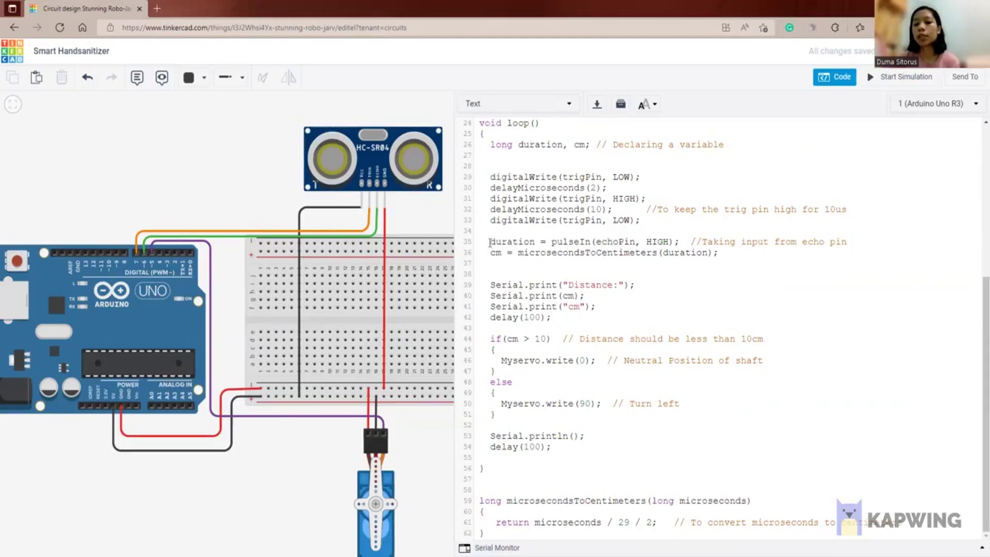
drag(490, 242, 536, 242)
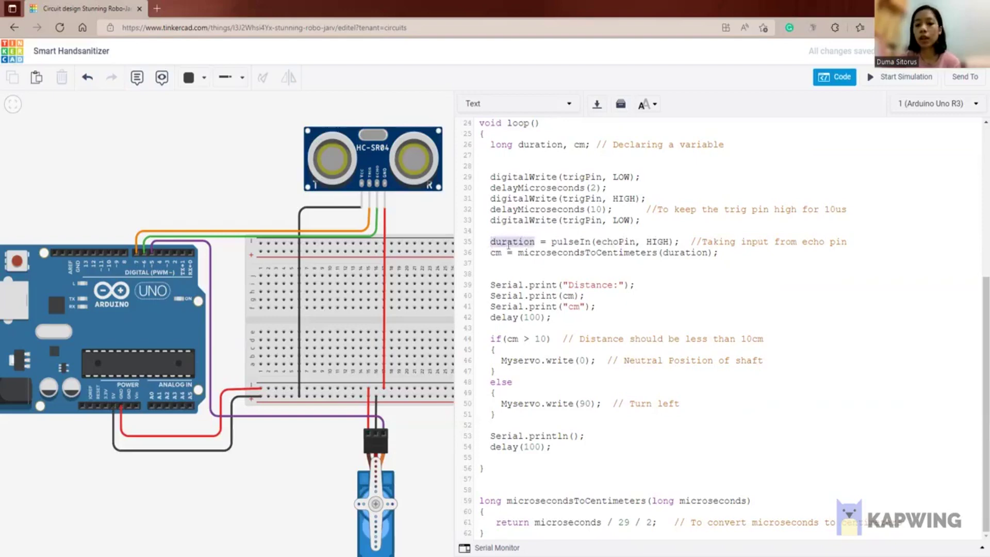
click(604, 241)
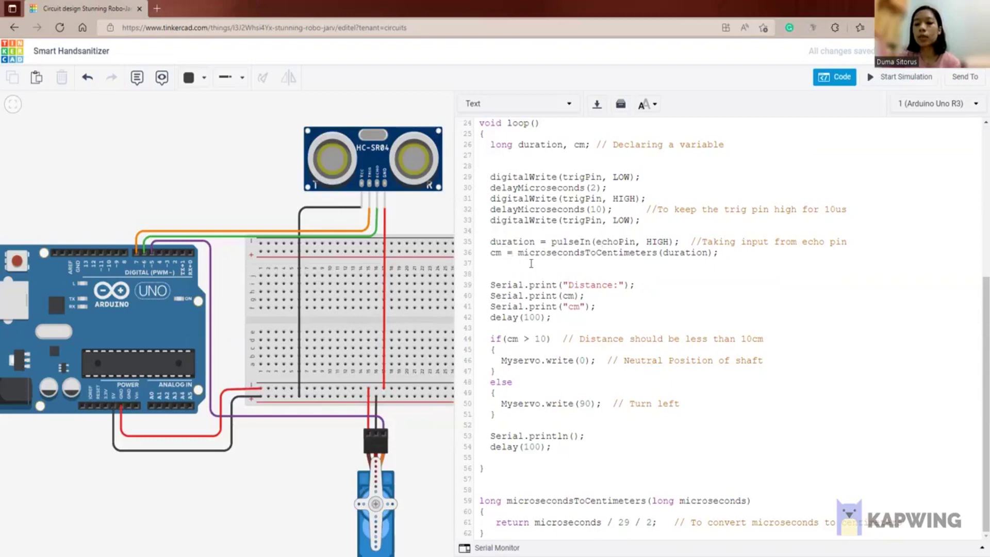
drag(520, 257, 657, 257)
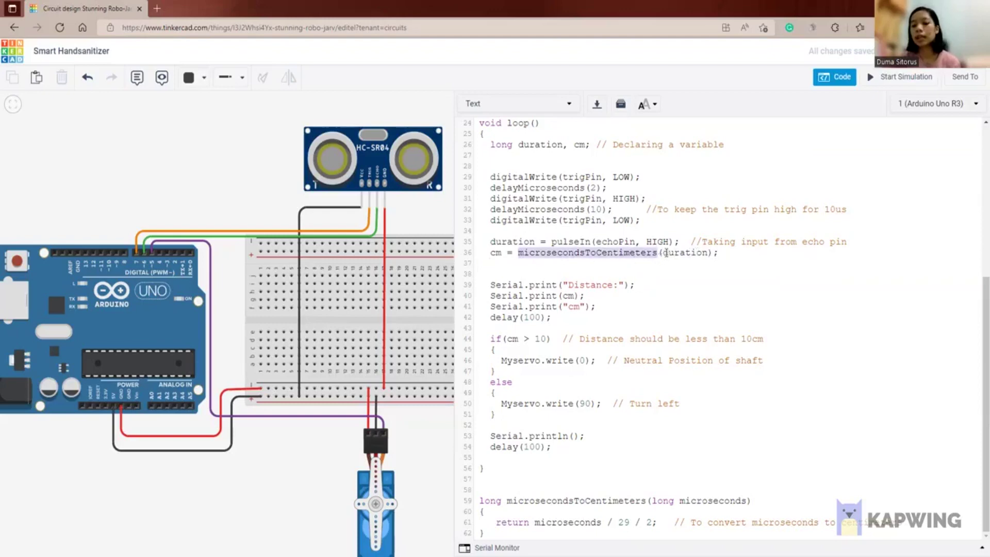
drag(490, 252, 502, 253)
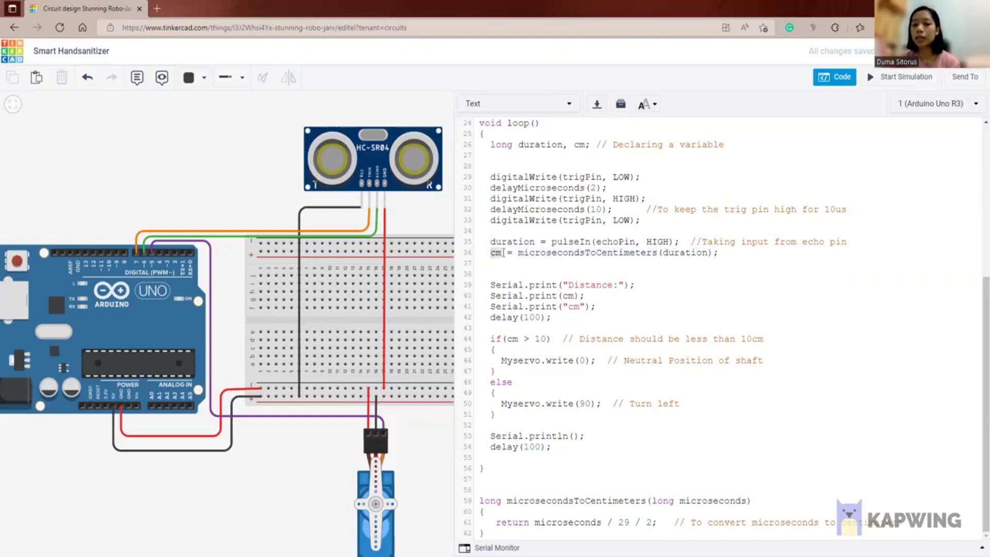
click(548, 271)
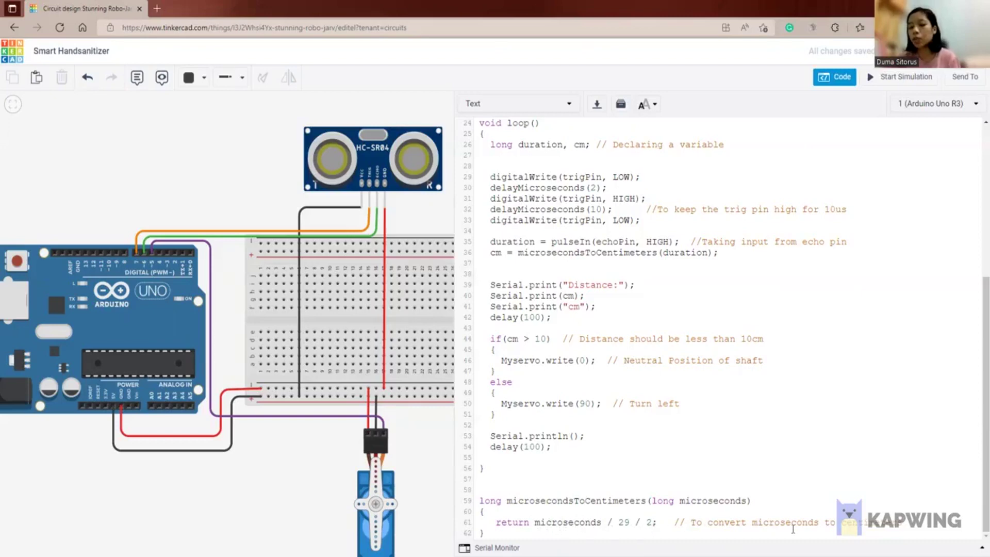
scroll(683, 464, up, 5)
scroll(682, 464, up, 1)
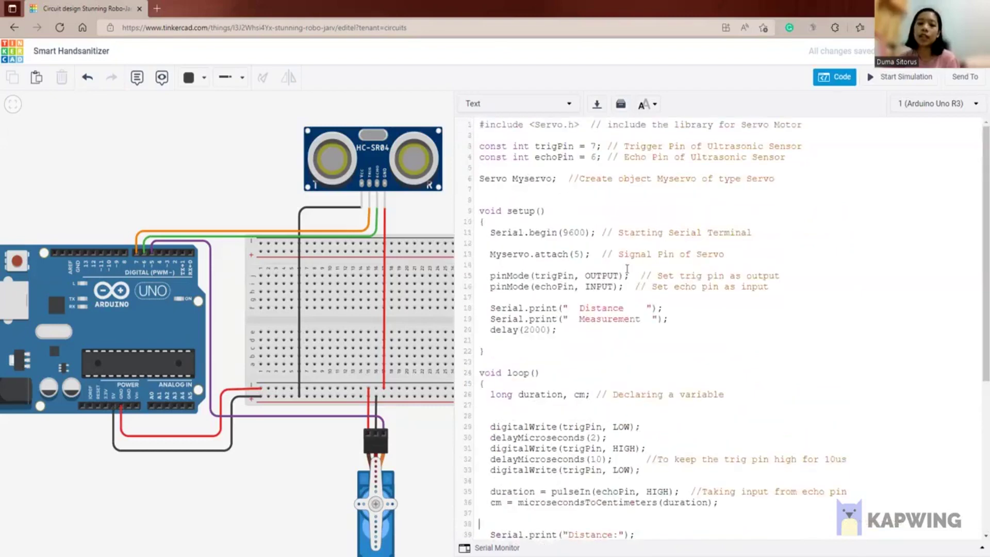
- Narrow the code editor until it closes and start the circuit simulation
drag(455, 152, 631, 166)
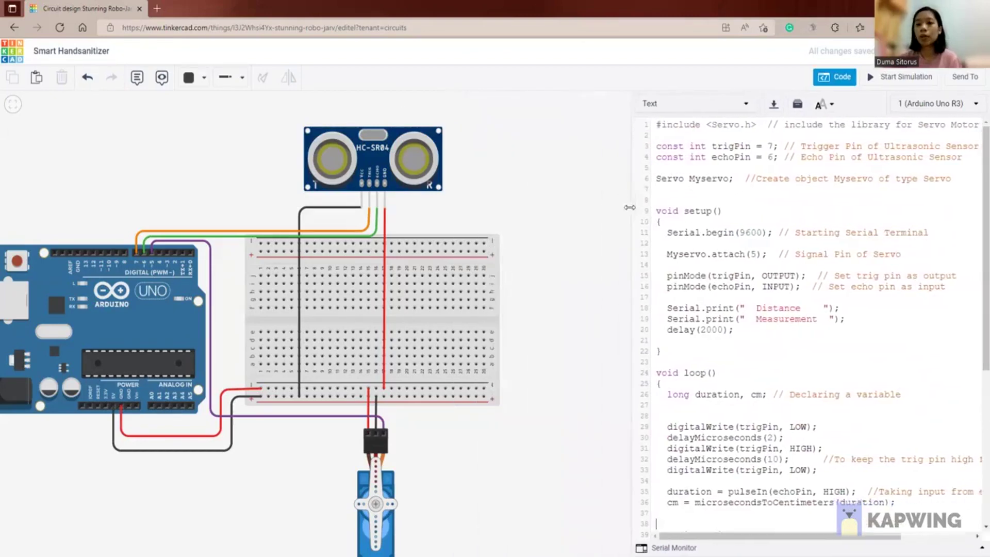
drag(540, 187, 644, 188)
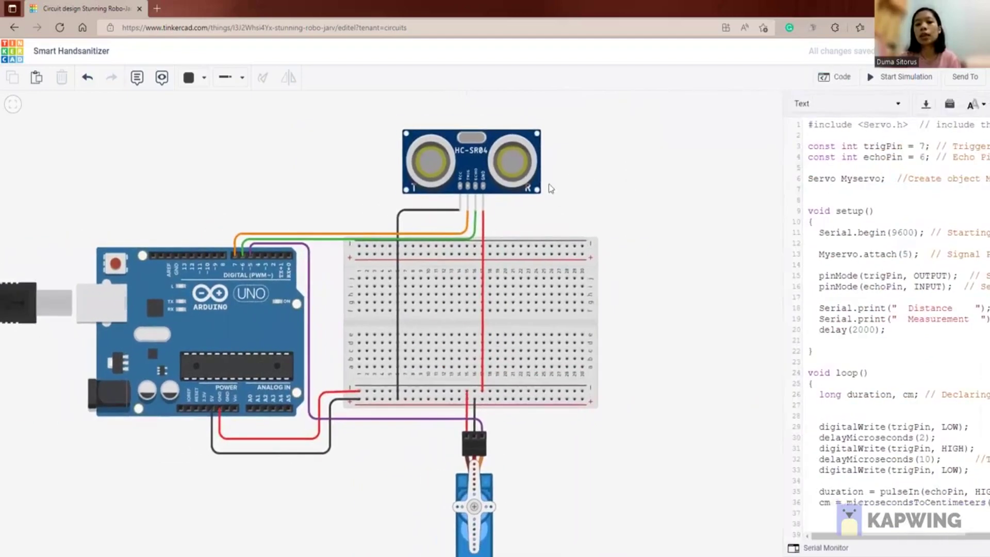
drag(582, 193, 745, 187)
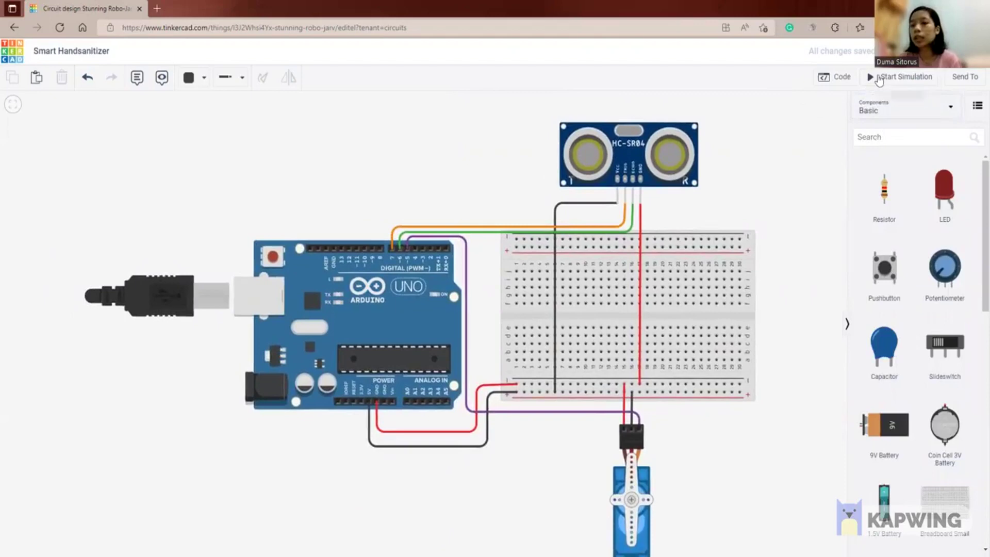
click(910, 78)
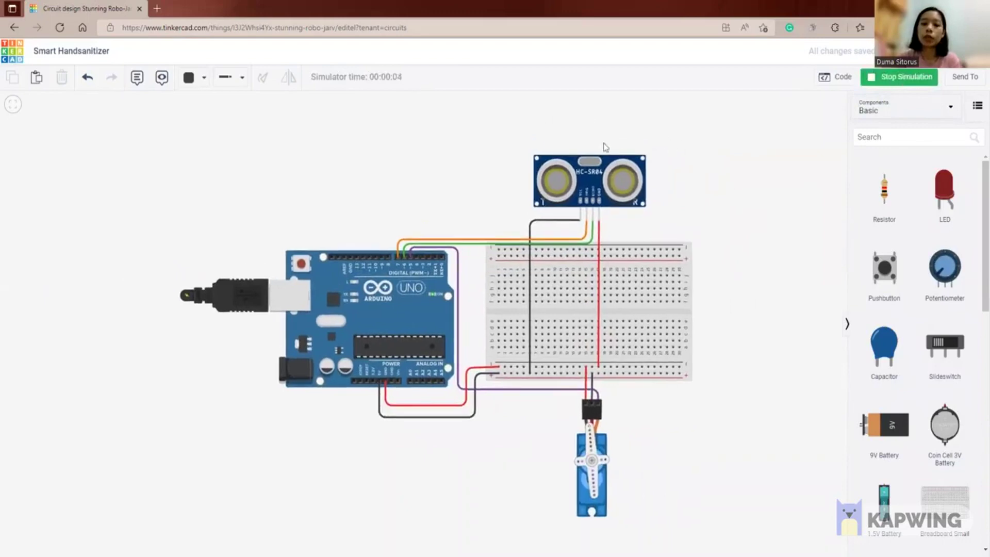
- Select the ultrasonic distance sensor and move its simulated target to about 6.3 cm from the sensor to trigger the servo
click(592, 164)
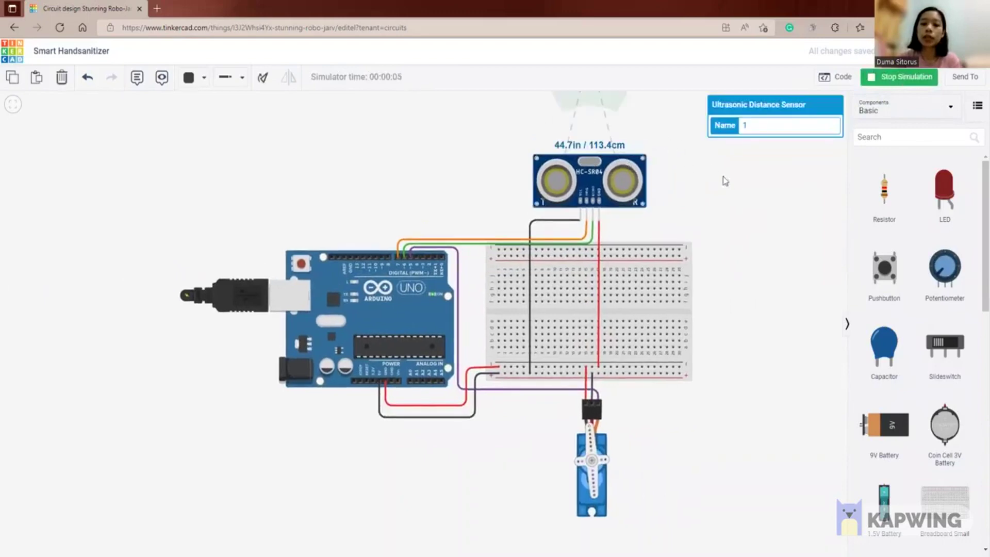
scroll(764, 202, up, 2)
scroll(763, 201, down, 4)
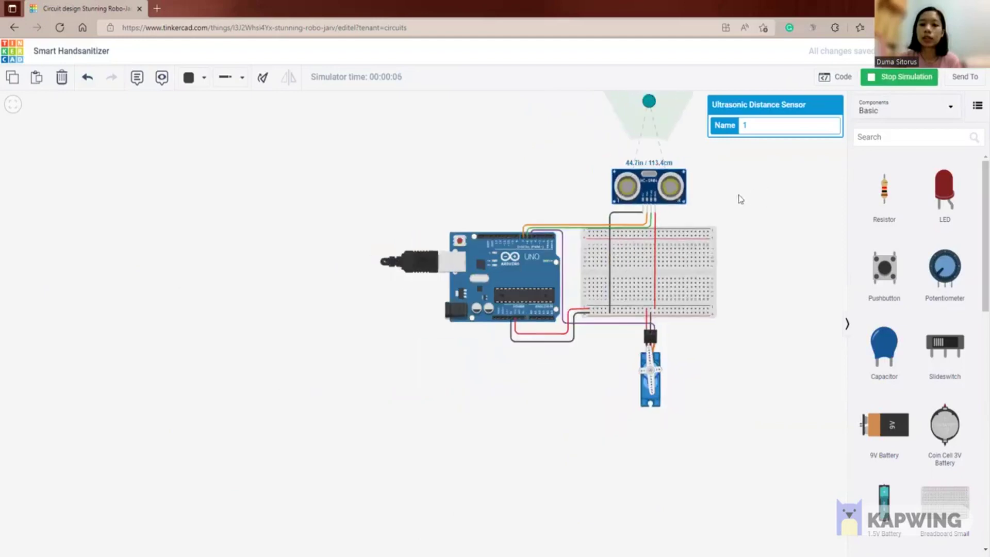
drag(740, 199, 693, 207)
click(576, 199)
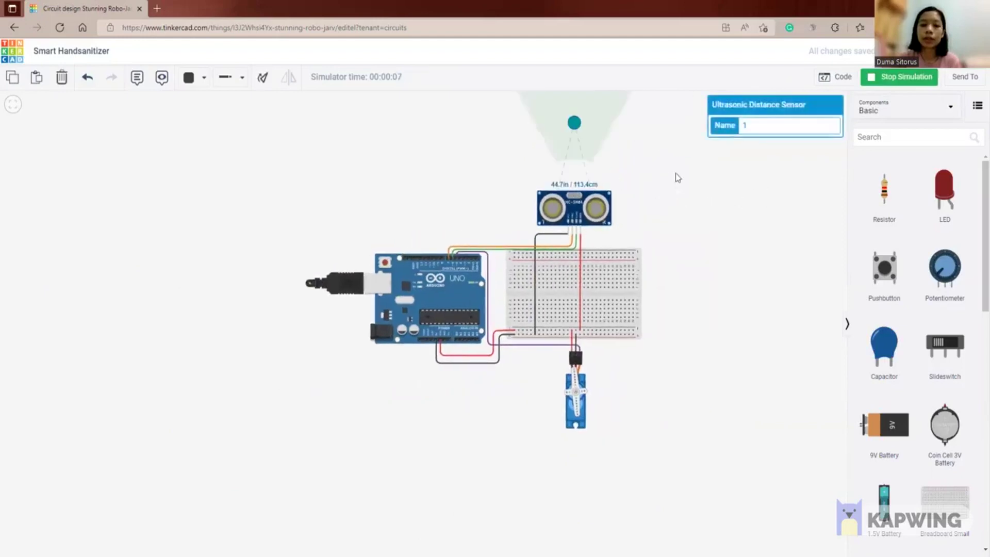
scroll(706, 180, up, 1)
scroll(707, 182, down, 1)
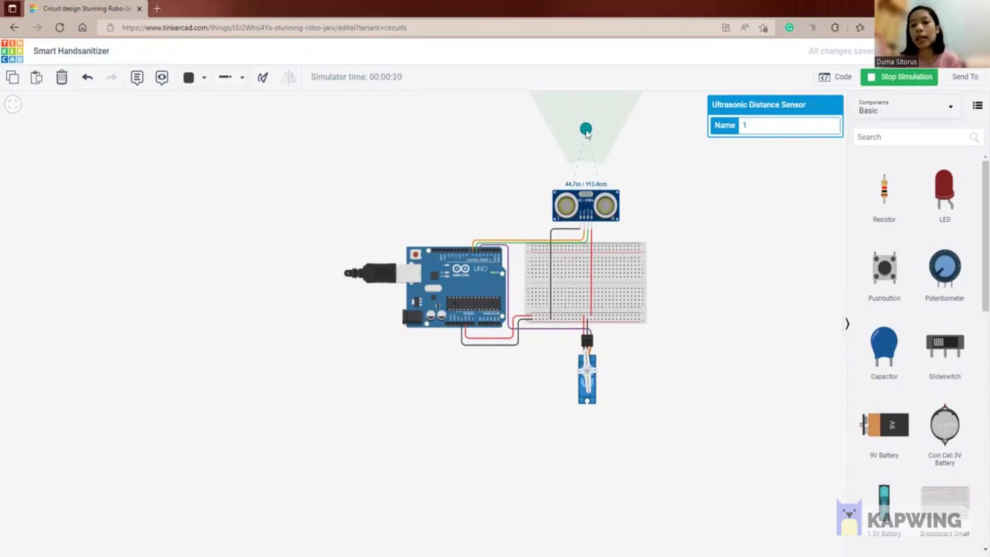
drag(585, 129, 587, 166)
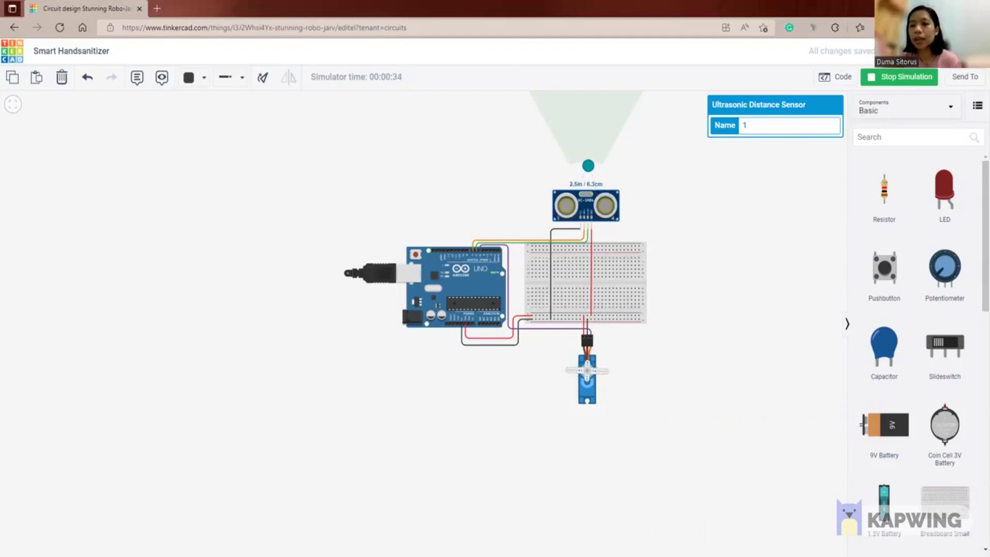
- Open the code during the simulation, dismiss the debugger help, and examine the distance condition and Myservo.write commands in loop()
click(835, 77)
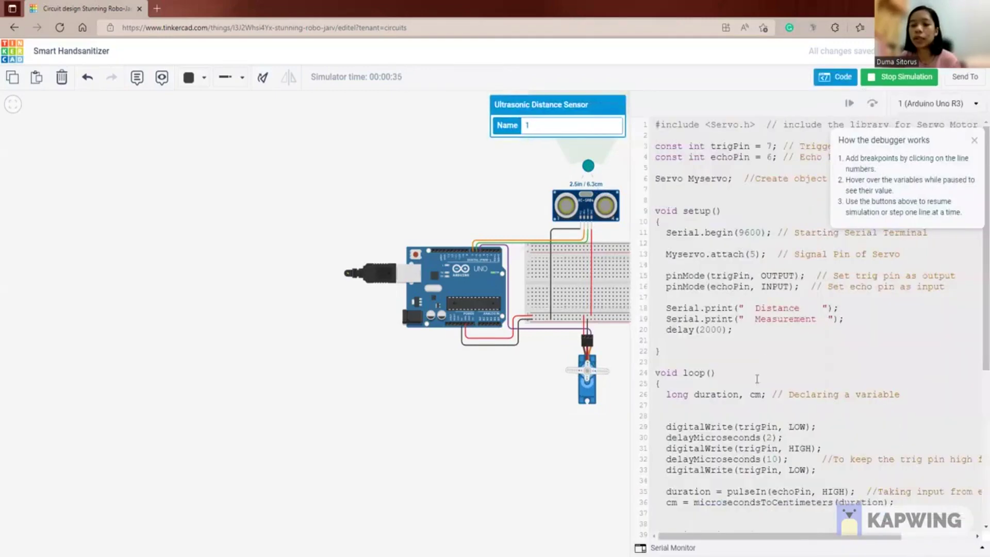
scroll(793, 369, down, 5)
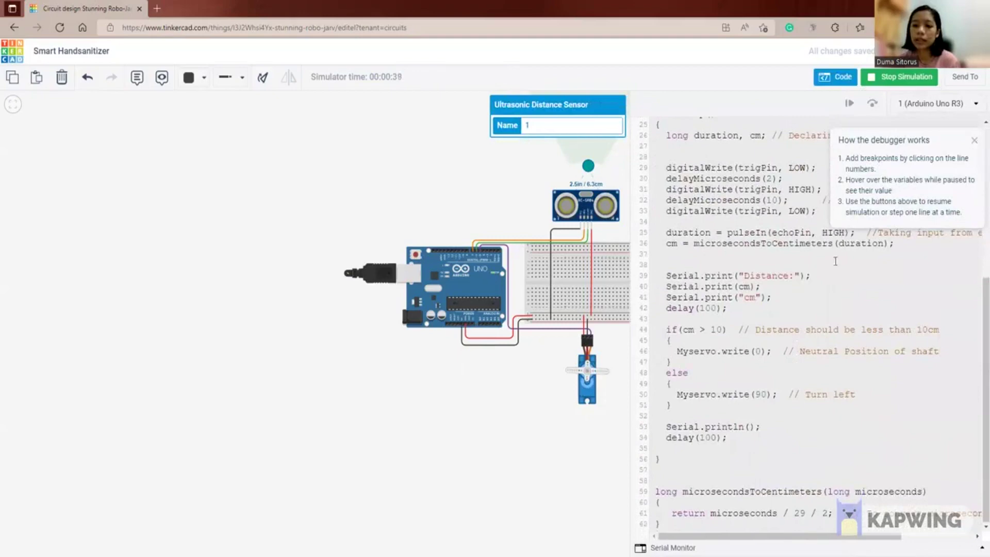
click(974, 139)
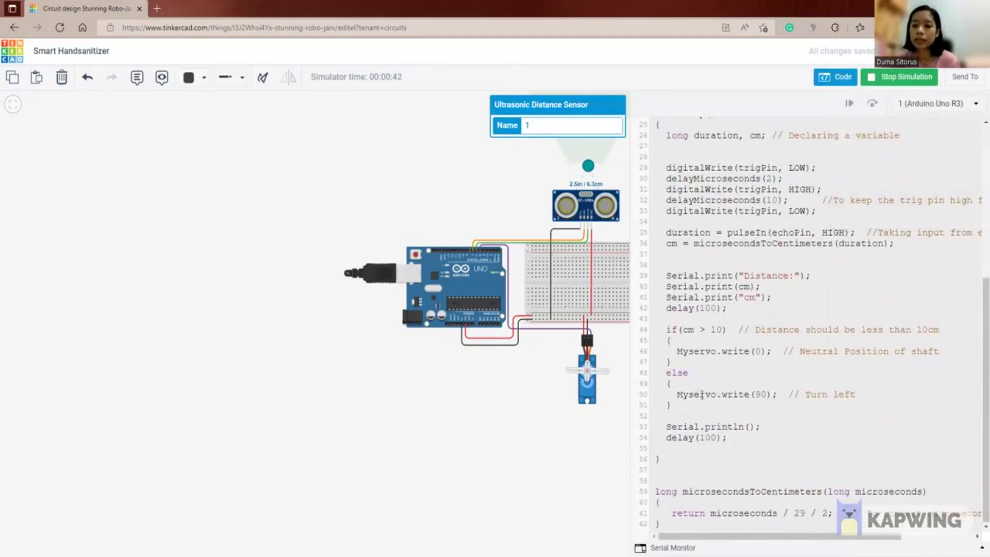
drag(702, 395, 775, 397)
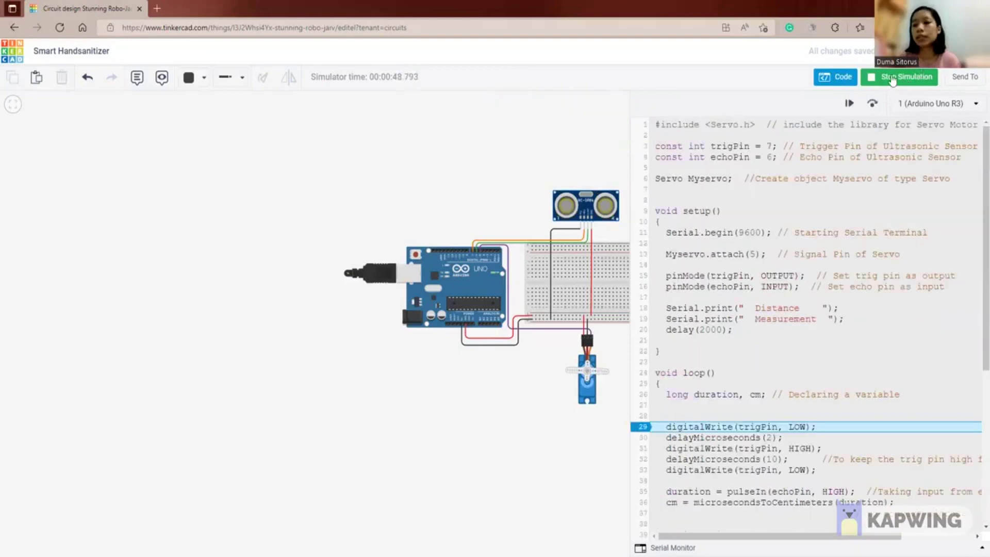
- Stop the simulation and close the code editor
click(908, 82)
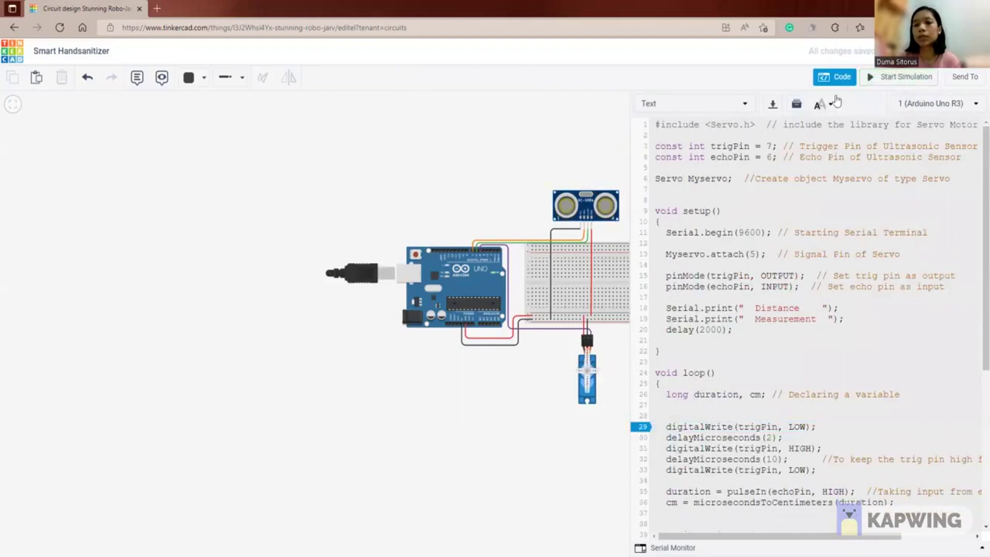
click(833, 79)
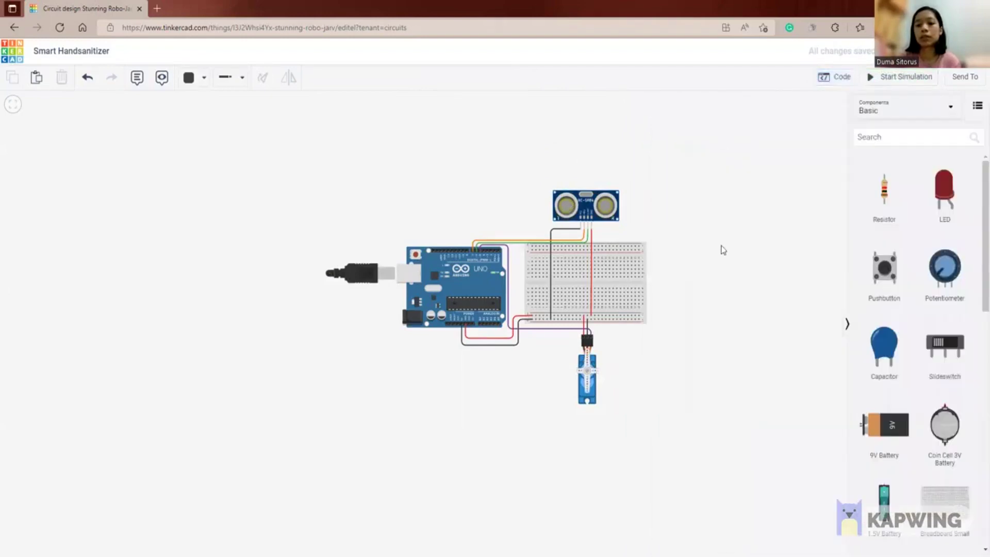